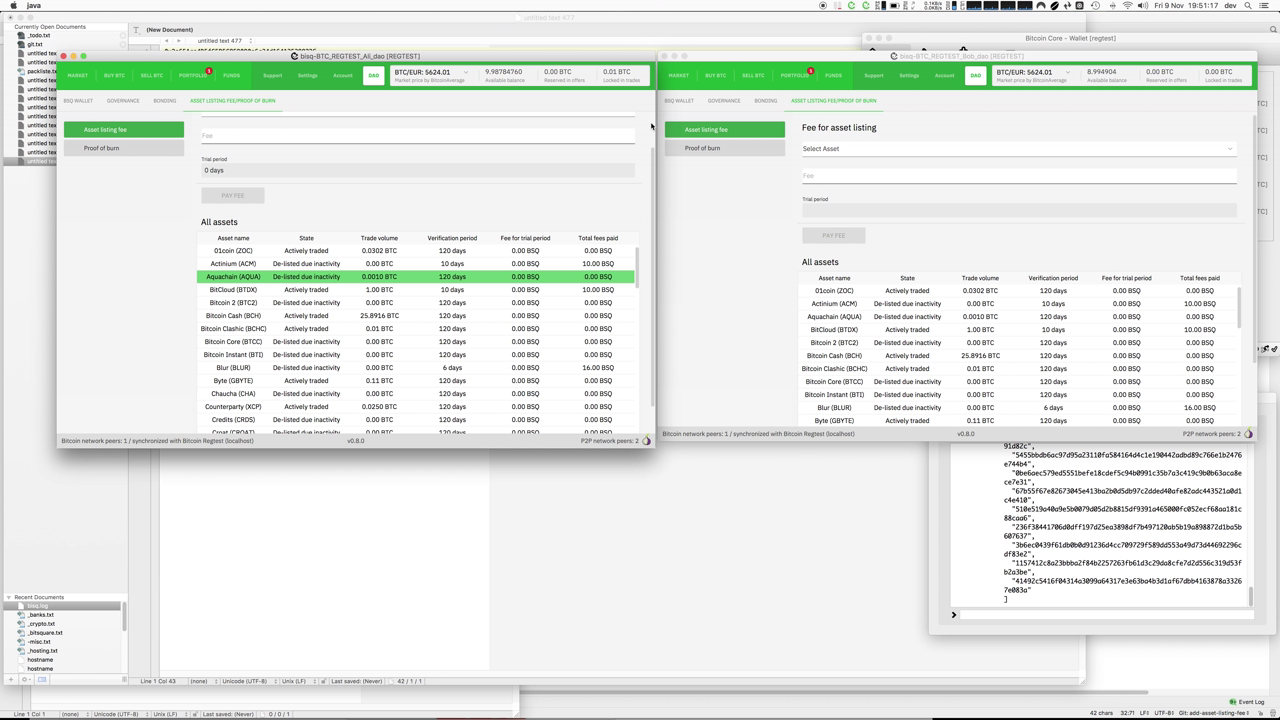
Select Aquachain (AQUA) in the listing fee form, enter a 10 BSQ fee and pay it.
{"action": "scroll", "coordinate": [647, 122], "scroll_direction": "up", "scroll_amount": 2}
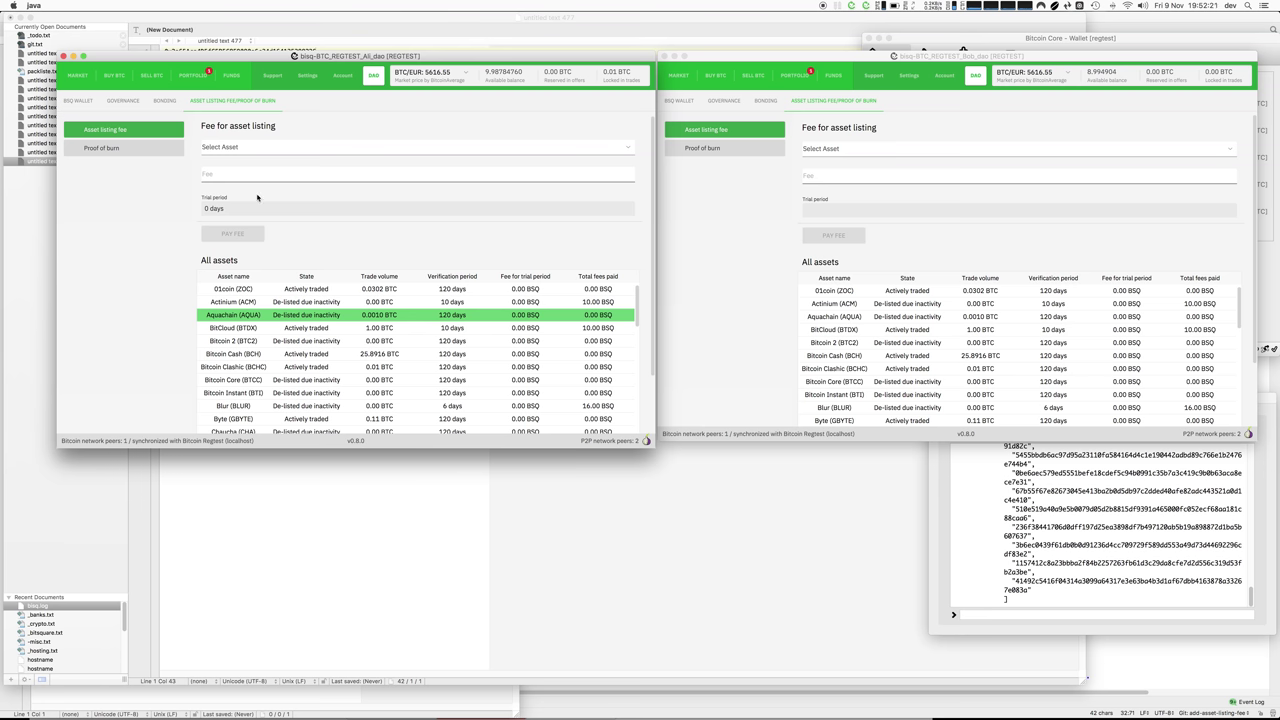
{"action": "left_click", "coordinate": [250, 149]}
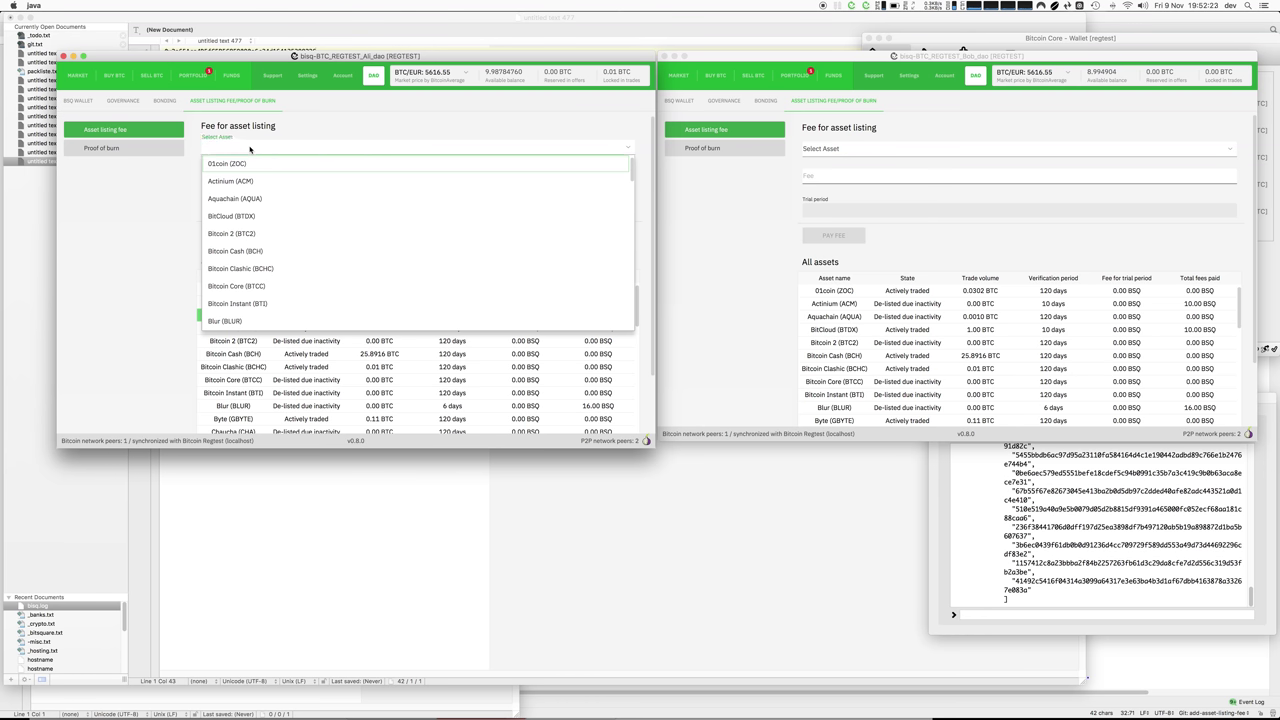
{"action": "left_click", "coordinate": [247, 199]}
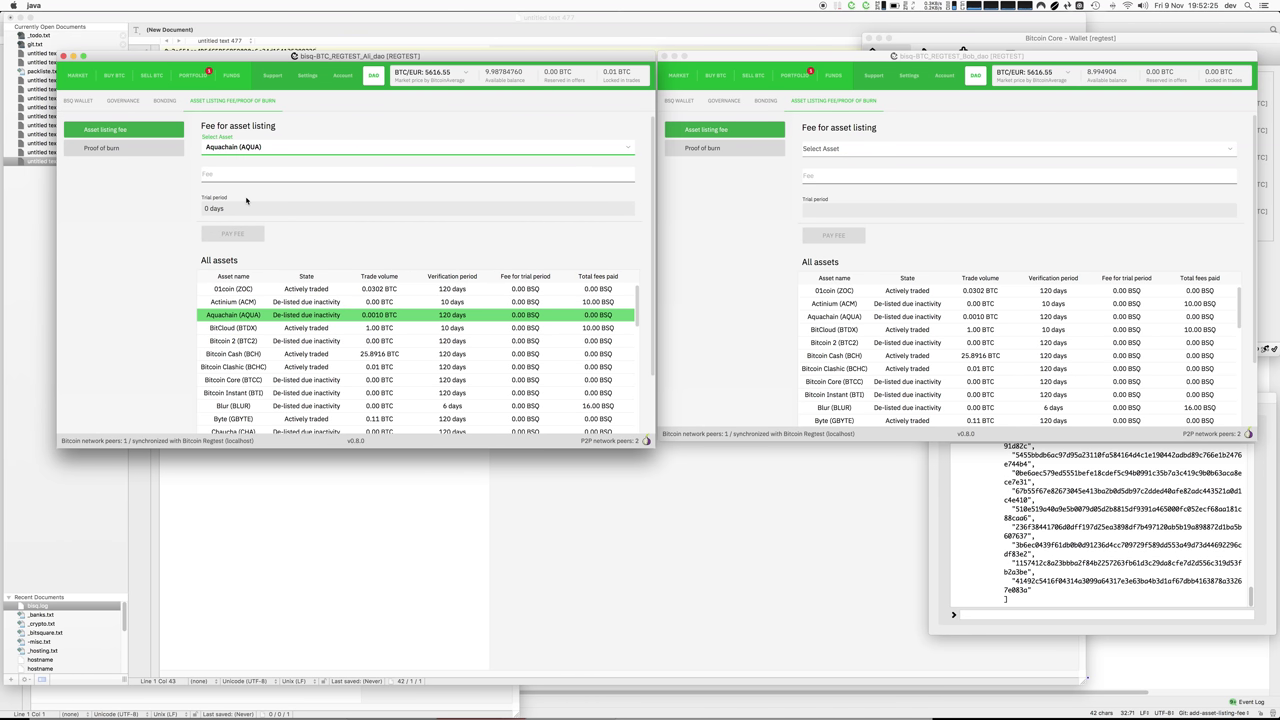
{"action": "left_click", "coordinate": [234, 173]}
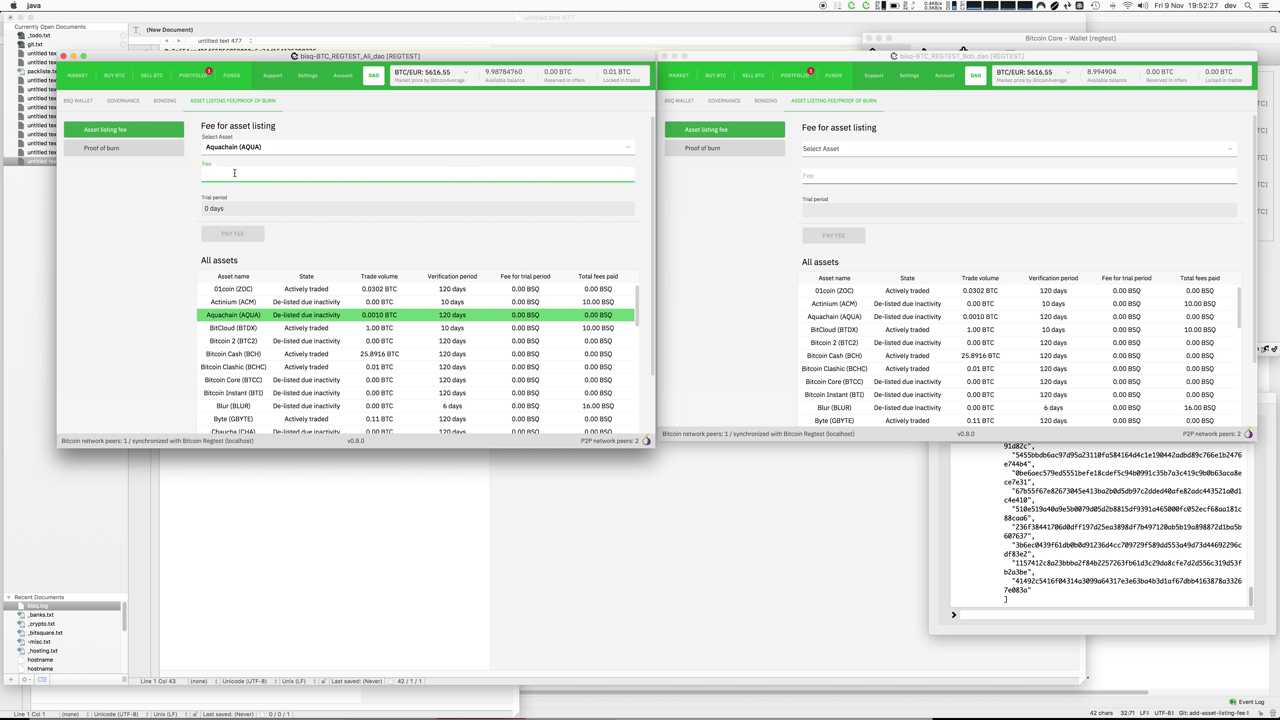
{"action": "type", "text": "10"}
{"action": "left_click", "coordinate": [220, 235]}
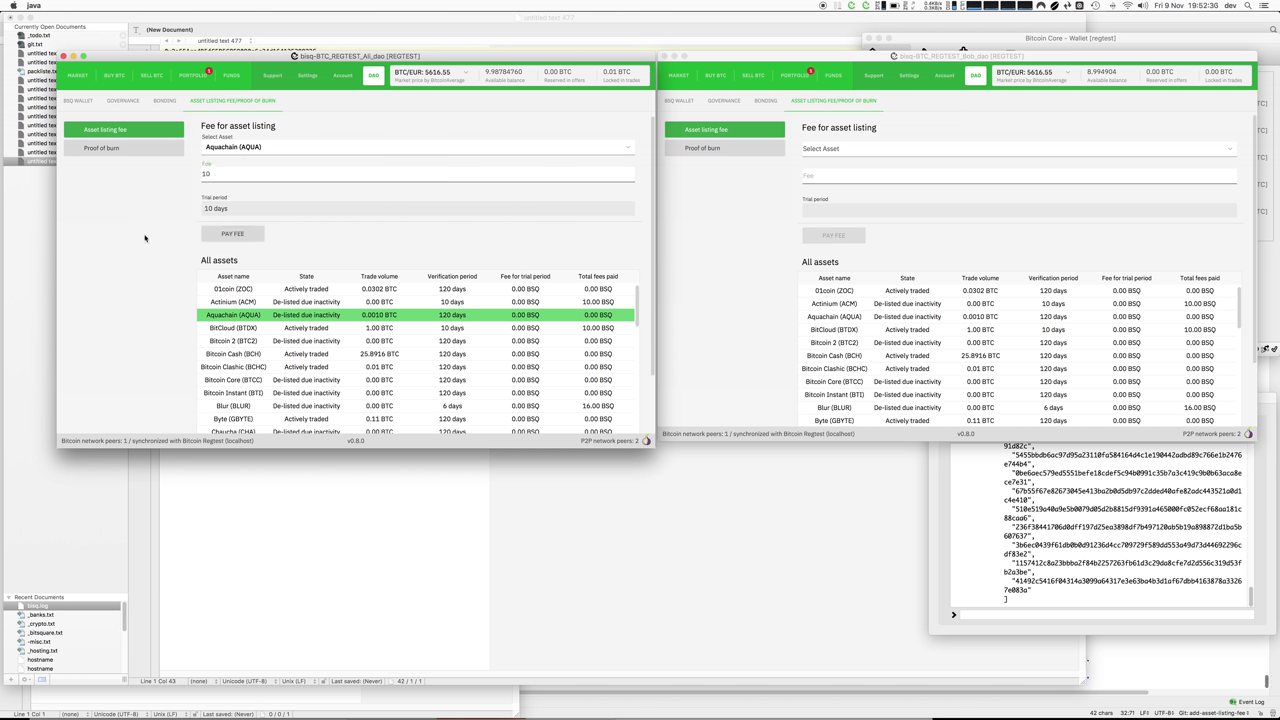
{"action": "left_click", "coordinate": [238, 236]}
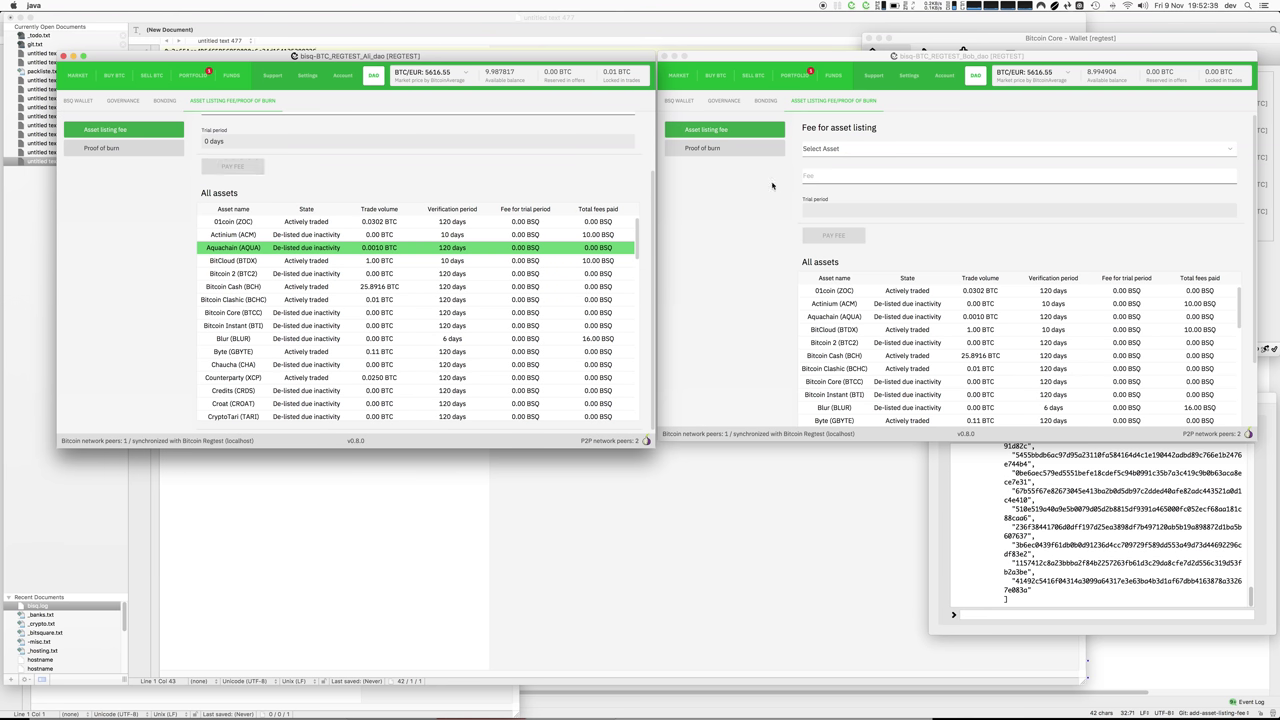
Run 'generate 10' in the Bitcoin Core console, then select Aquachain's row in Bisq to check its trial status.
{"action": "left_click", "coordinate": [1005, 613]}
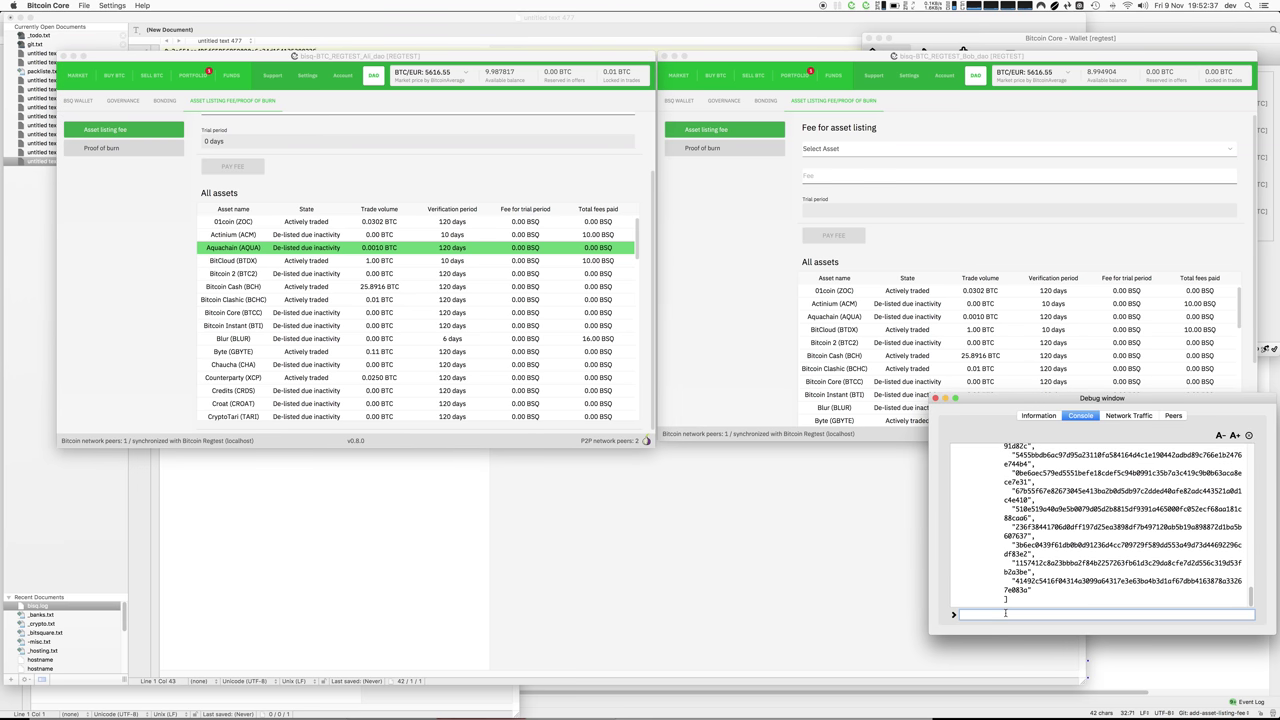
{"action": "type", "text": "generate 10"}
{"action": "key", "text": "Return"}
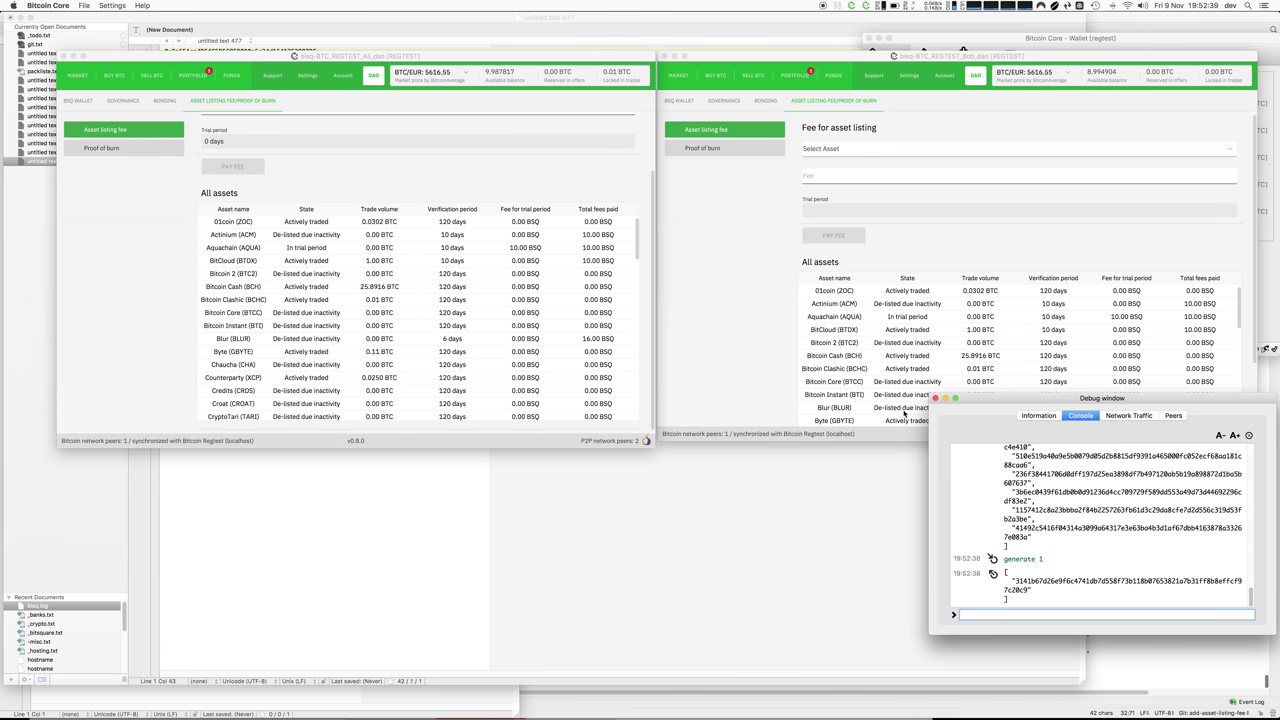
{"action": "left_click", "coordinate": [321, 251]}
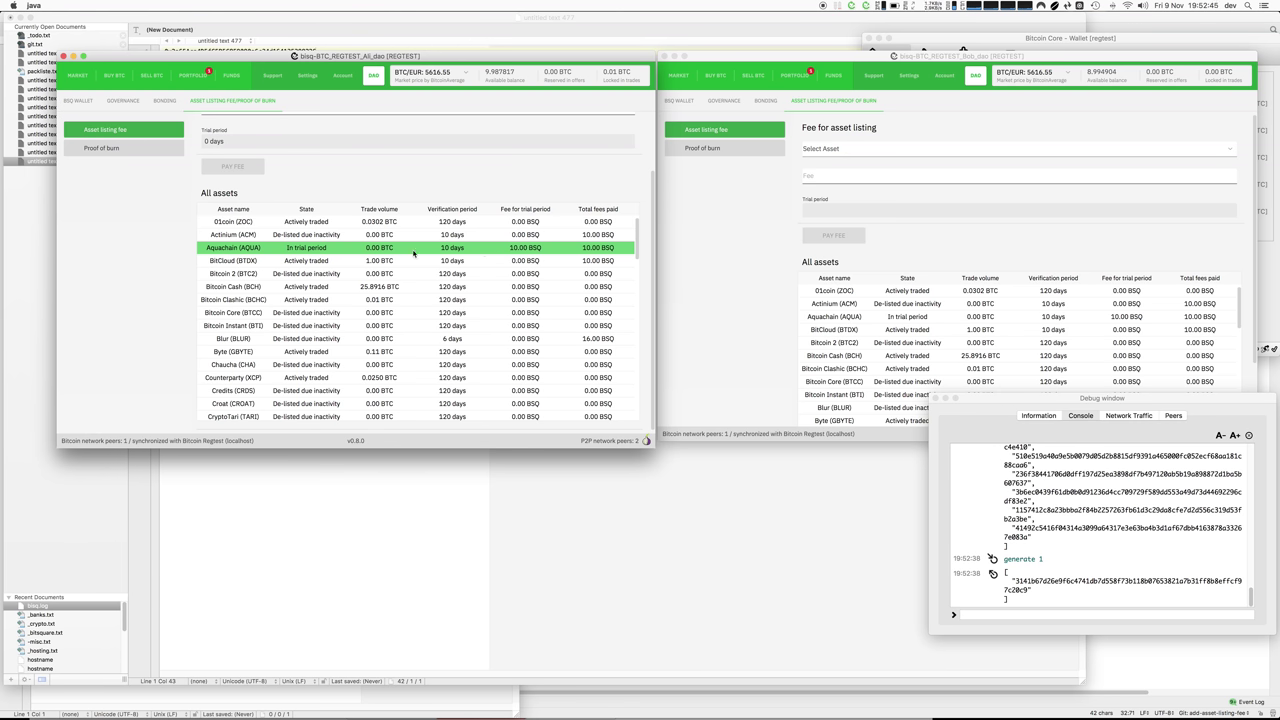
Add an Aquachain (AQUA) altcoin account with a pasted address for the first trader.
{"action": "left_click", "coordinate": [344, 77]}
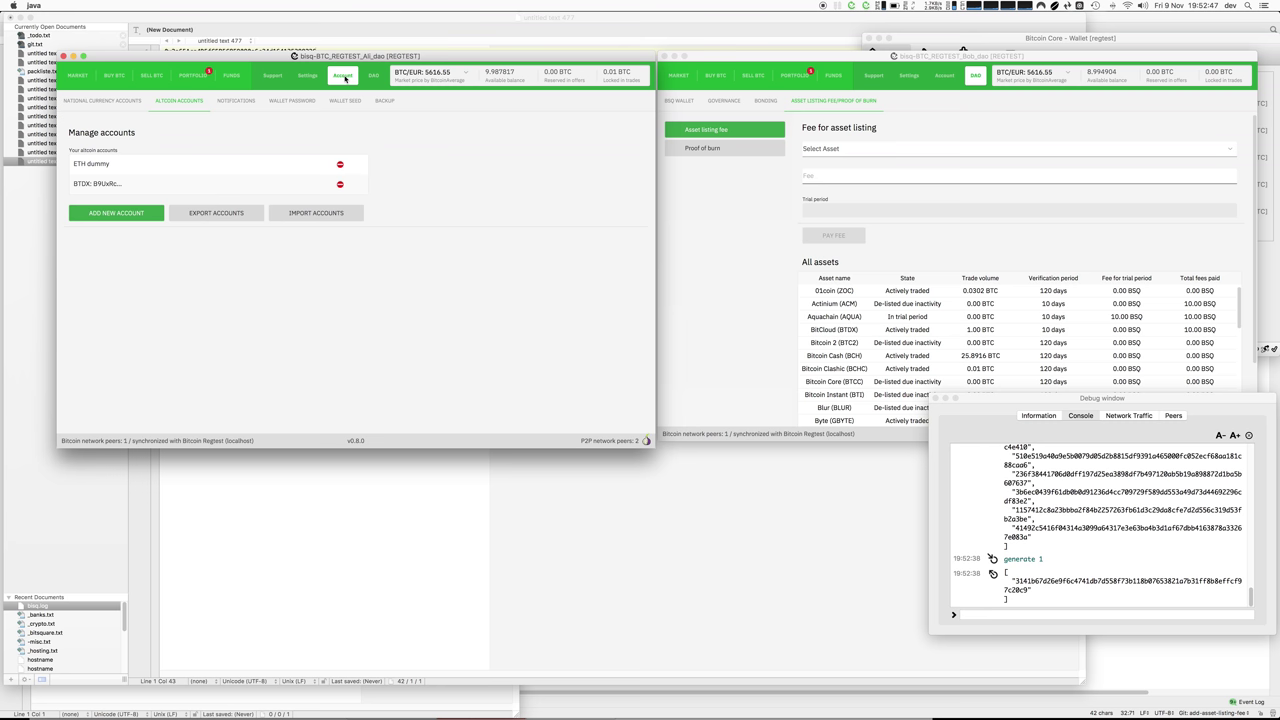
{"action": "left_click", "coordinate": [746, 223]}
{"action": "left_click", "coordinate": [944, 77]}
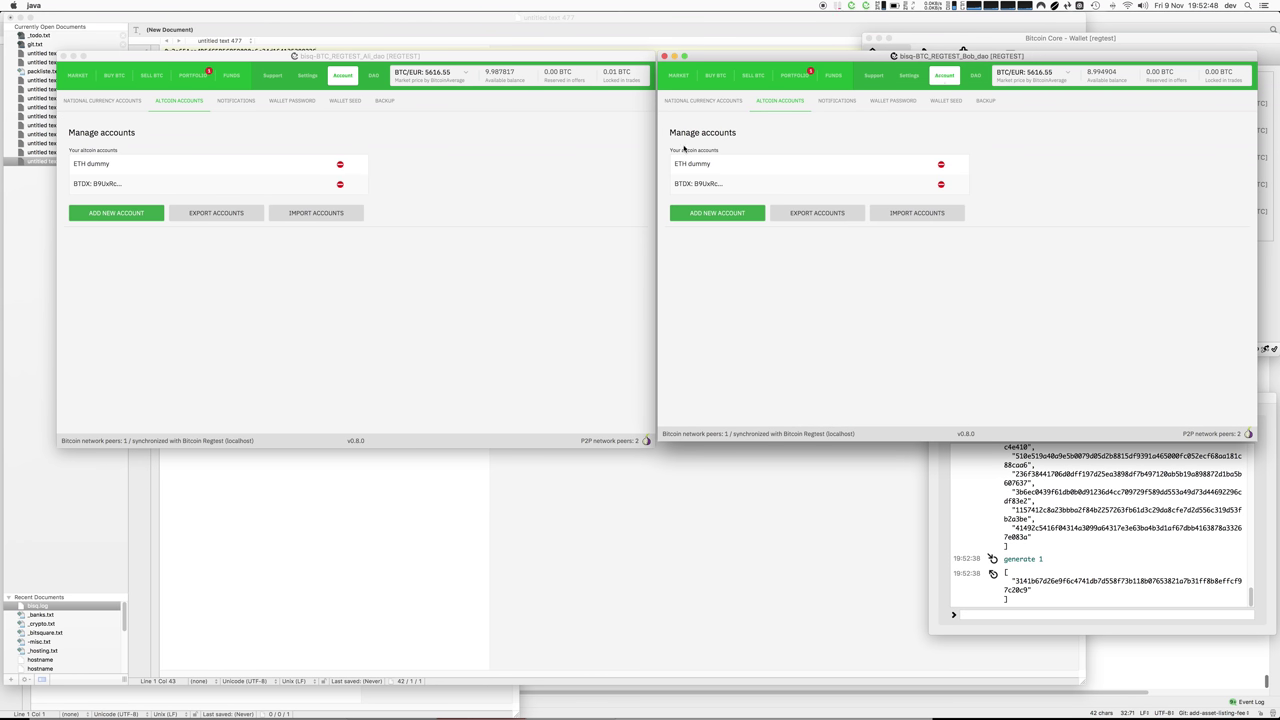
{"action": "left_click", "coordinate": [152, 214]}
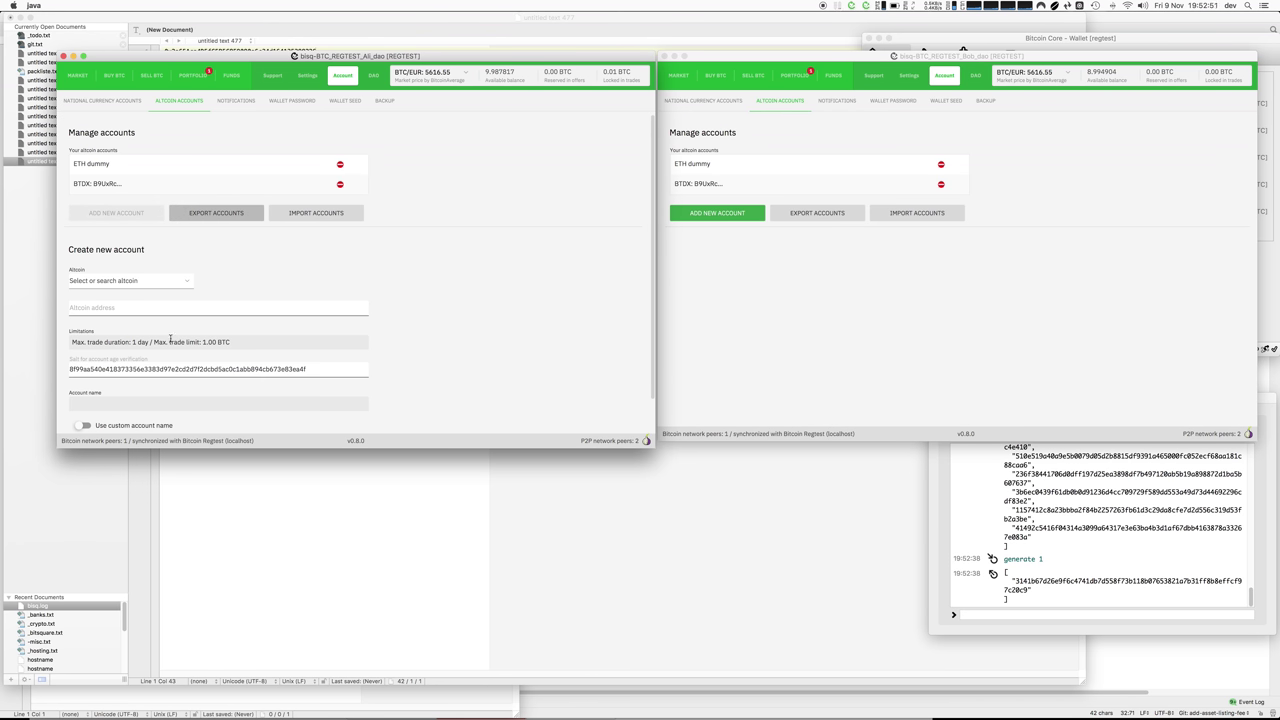
{"action": "left_click", "coordinate": [286, 558]}
{"action": "left_click", "coordinate": [198, 281]}
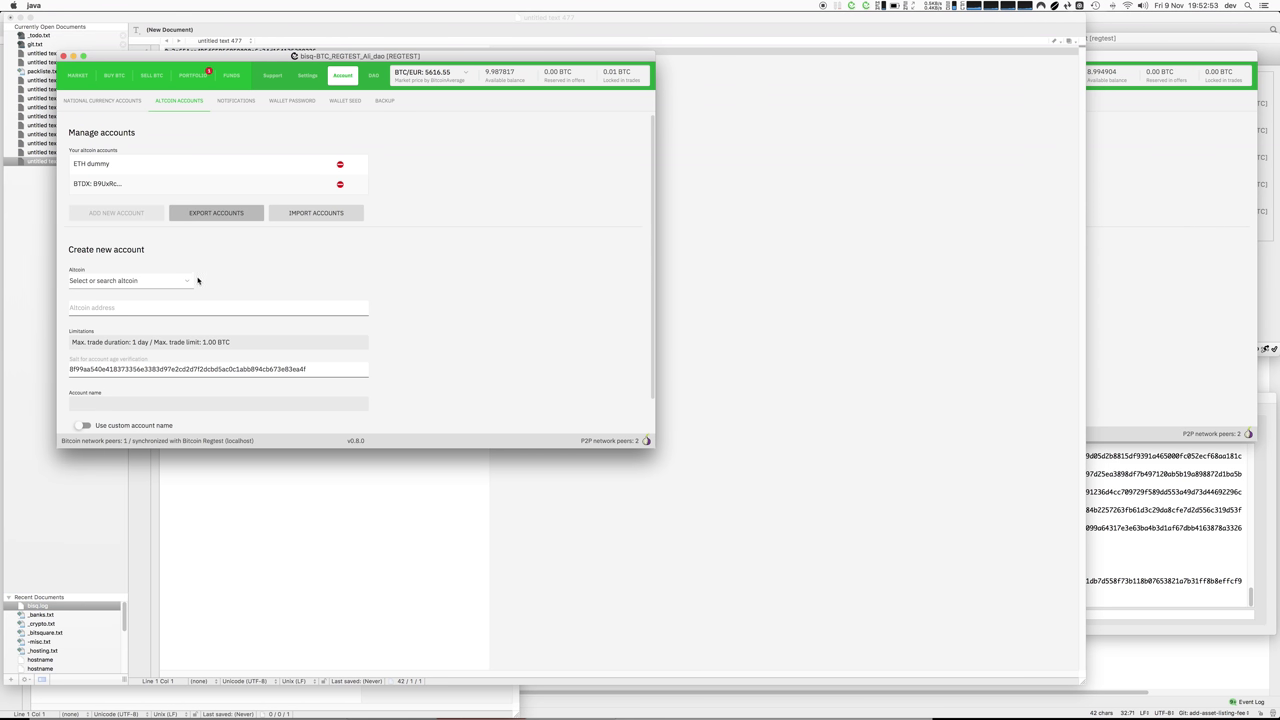
{"action": "left_click", "coordinate": [186, 286]}
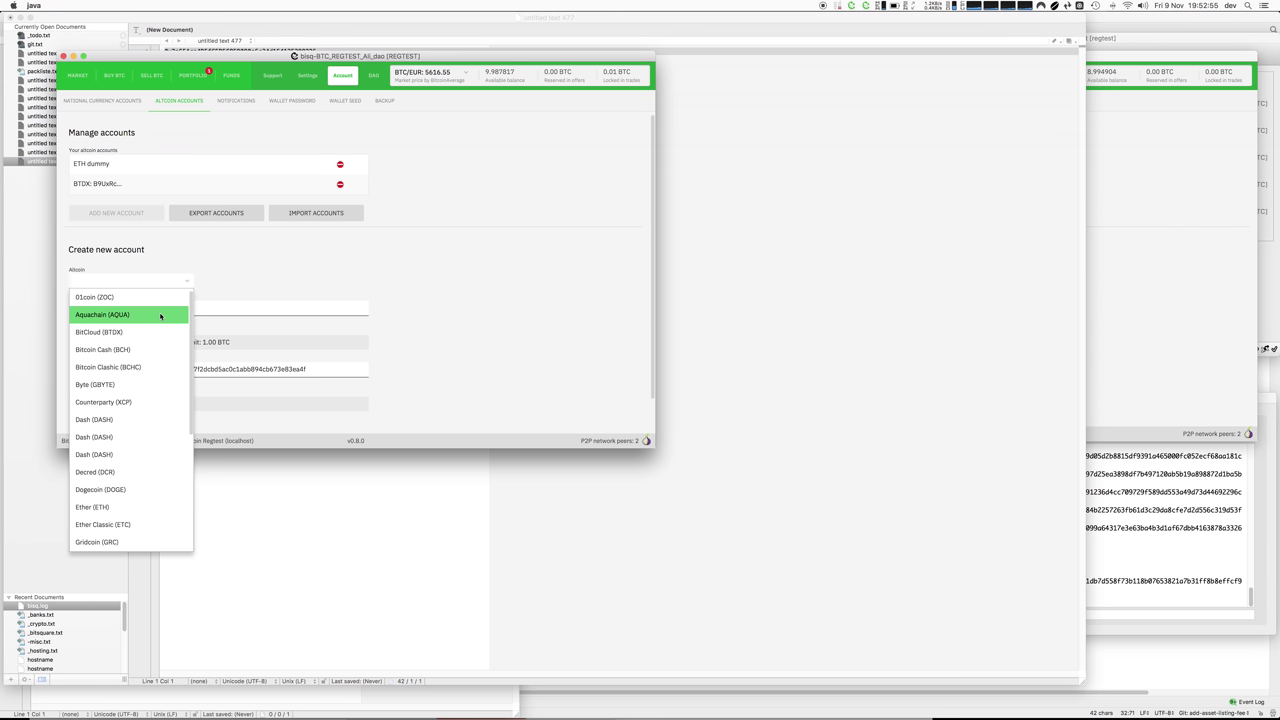
{"action": "left_click", "coordinate": [154, 312]}
{"action": "key", "text": "super+v"}
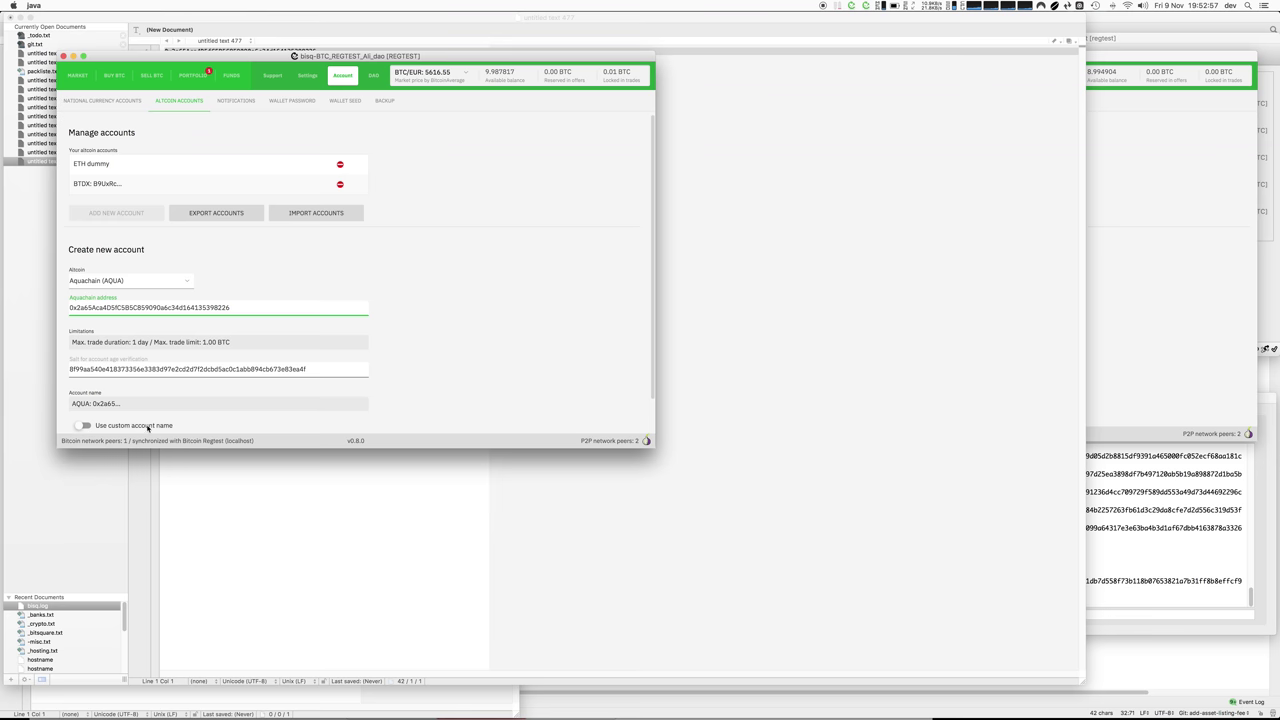
{"action": "scroll", "coordinate": [400, 374], "scroll_direction": "down", "scroll_amount": 5}
{"action": "key", "text": "Return"}
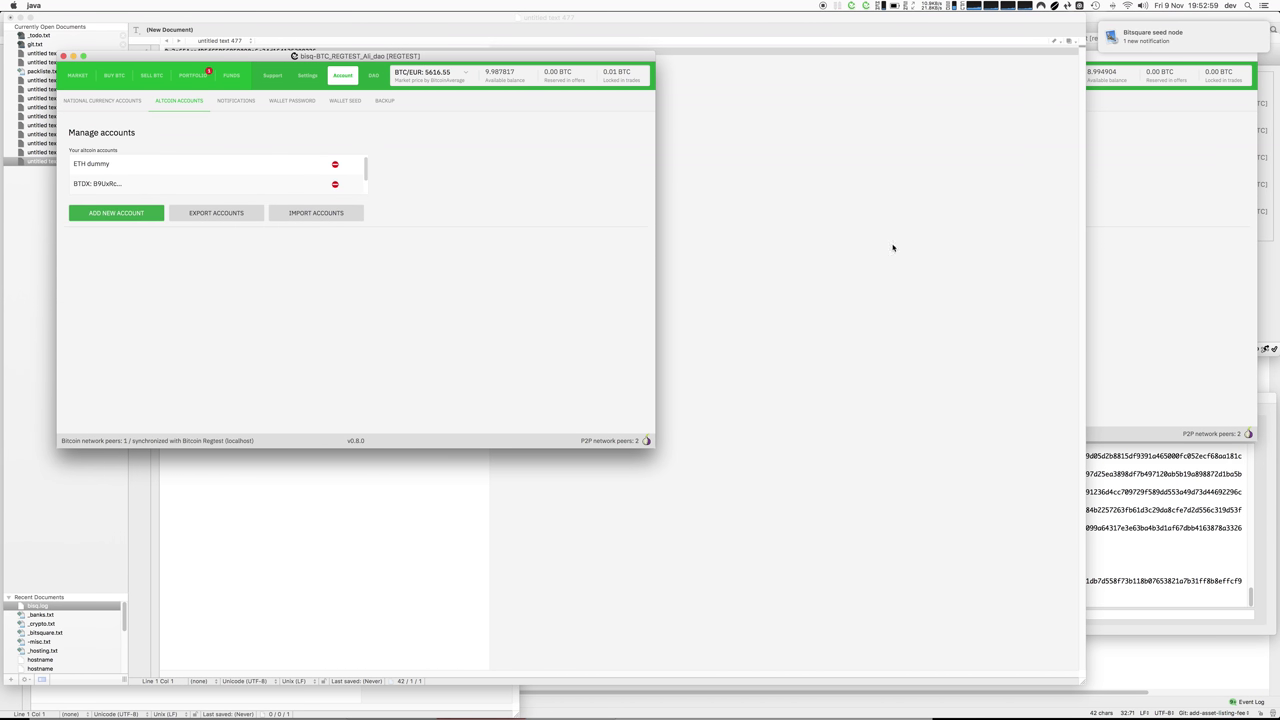
Add an Aquachain (AQUA) altcoin account with a pasted address for the second trader.
{"action": "left_click", "coordinate": [1145, 287]}
{"action": "left_click", "coordinate": [717, 213]}
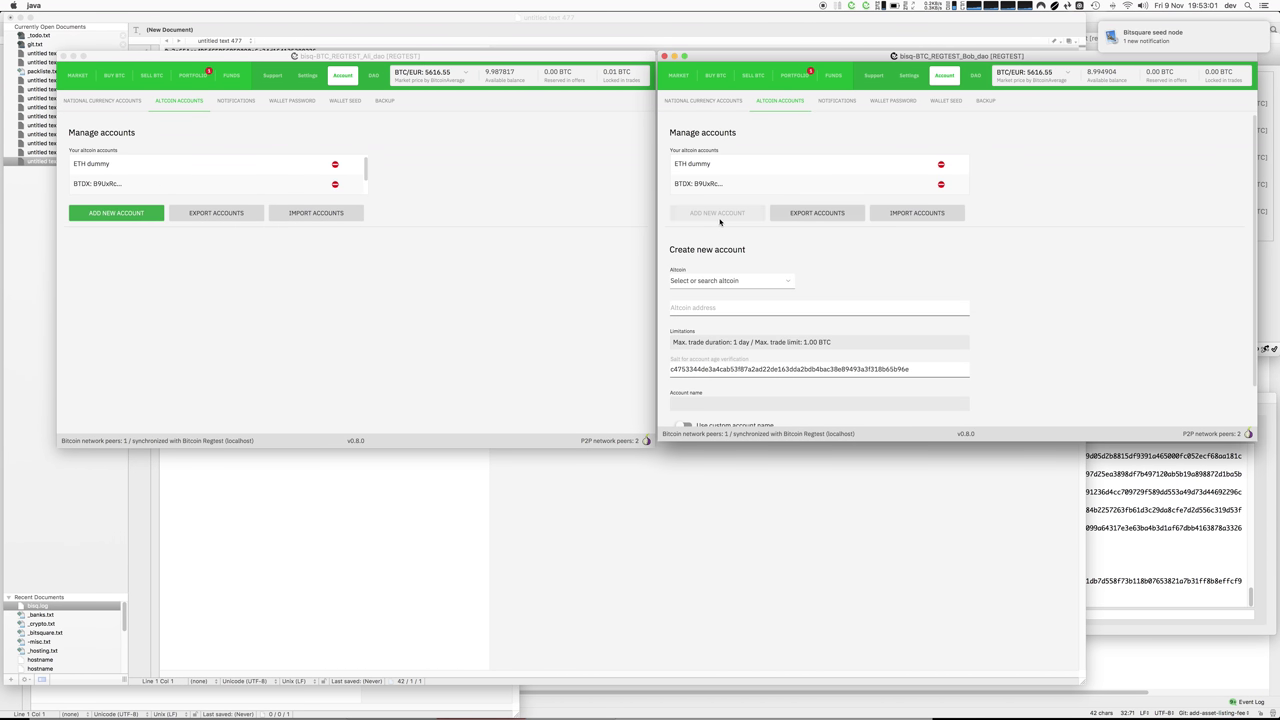
{"action": "left_click", "coordinate": [783, 282]}
{"action": "left_click", "coordinate": [768, 315]}
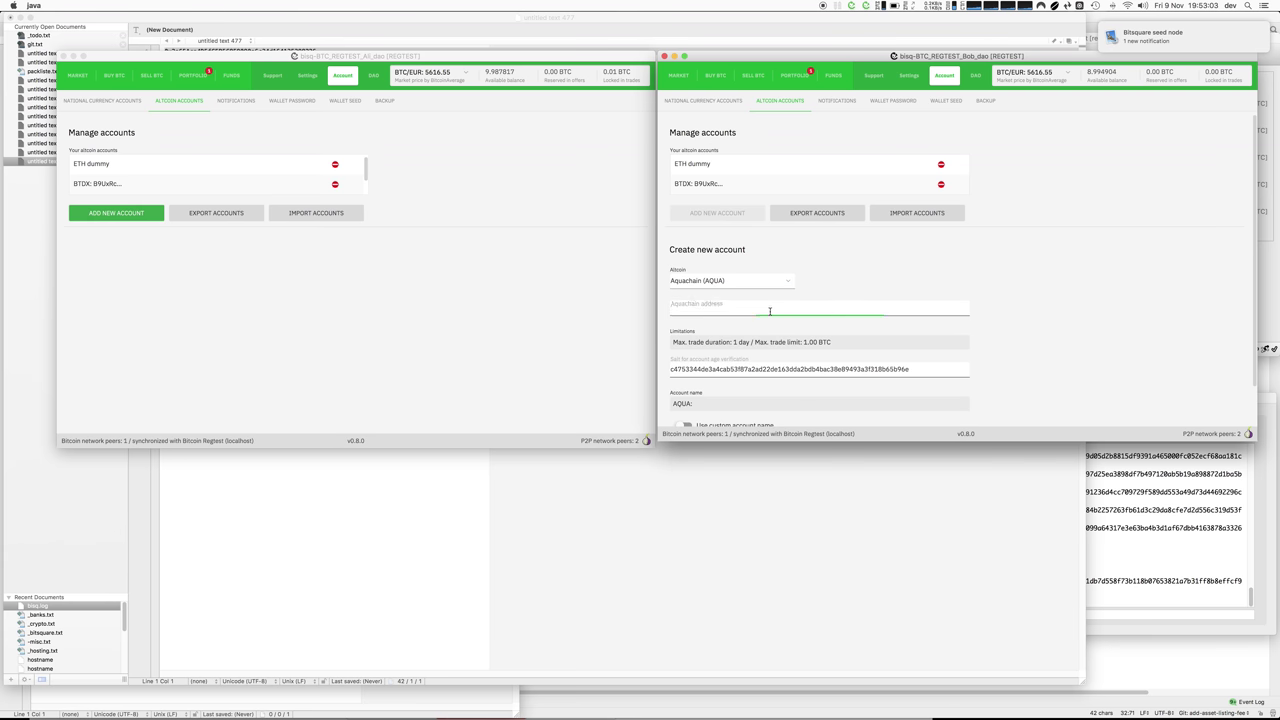
{"action": "key", "text": "super+v"}
{"action": "scroll", "coordinate": [1108, 336], "scroll_direction": "down", "scroll_amount": 1}
{"action": "left_click", "coordinate": [765, 413]}
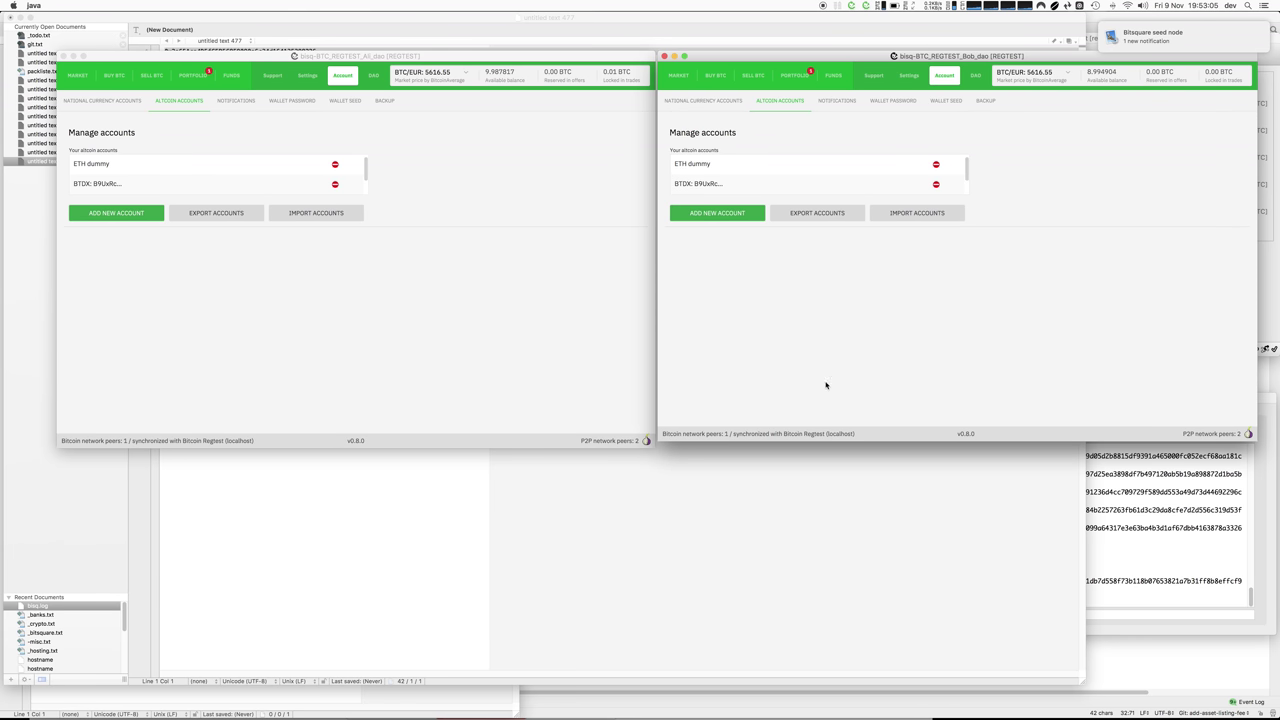
Place a buy offer using the AQUA account at a fixed price of 0.00904 BTC.
{"action": "left_click", "coordinate": [114, 77]}
{"action": "left_click", "coordinate": [610, 150]}
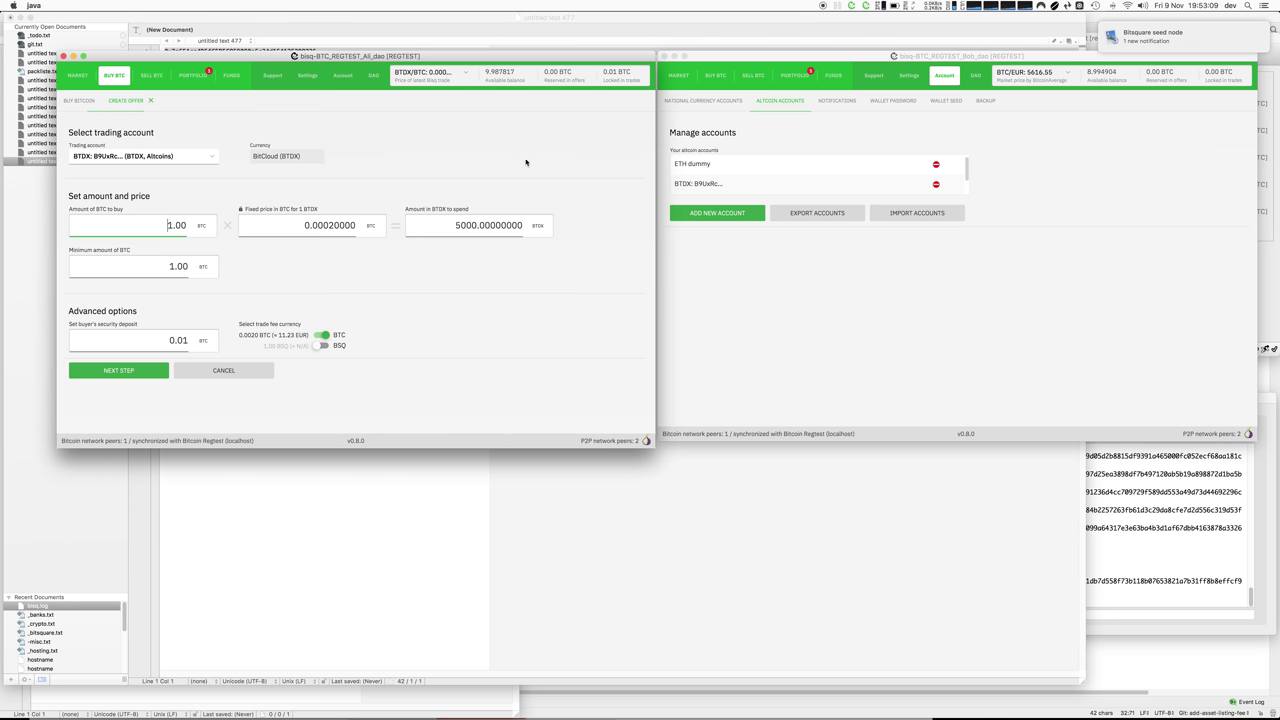
{"action": "left_click", "coordinate": [207, 157]}
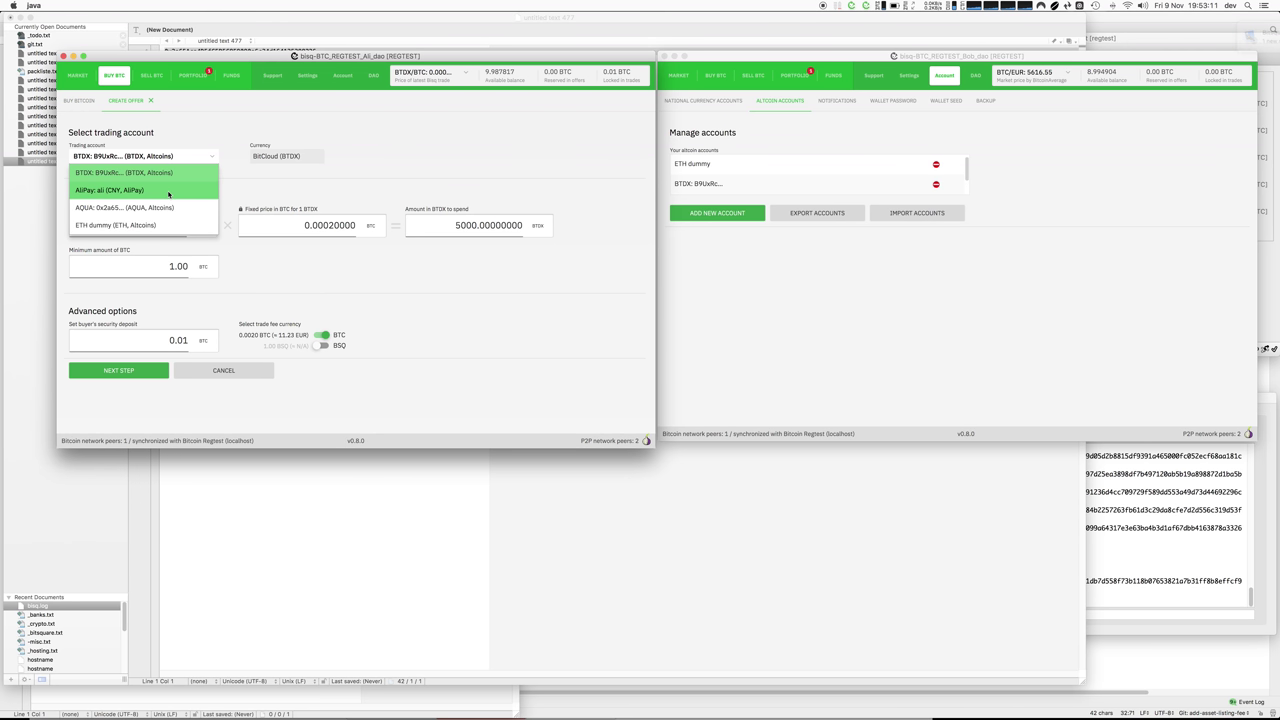
{"action": "left_click", "coordinate": [195, 228]}
{"action": "left_click", "coordinate": [338, 226]}
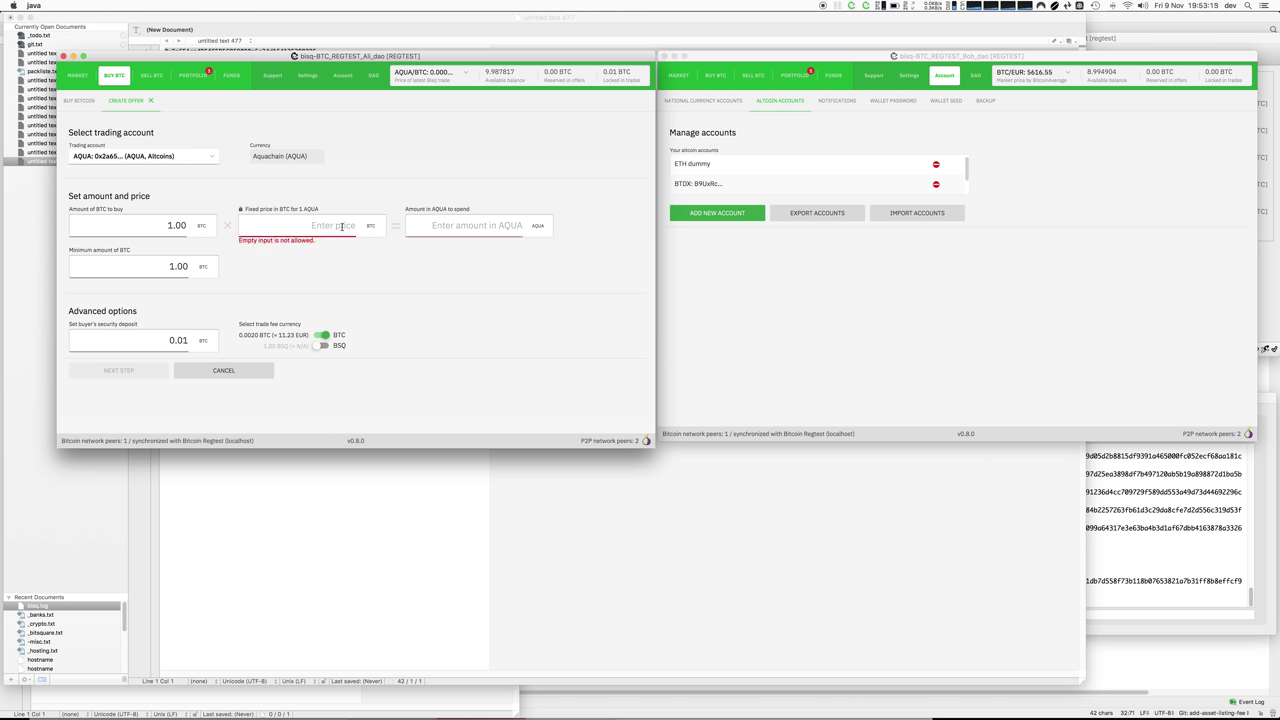
{"action": "type", "text": "0.00904"}
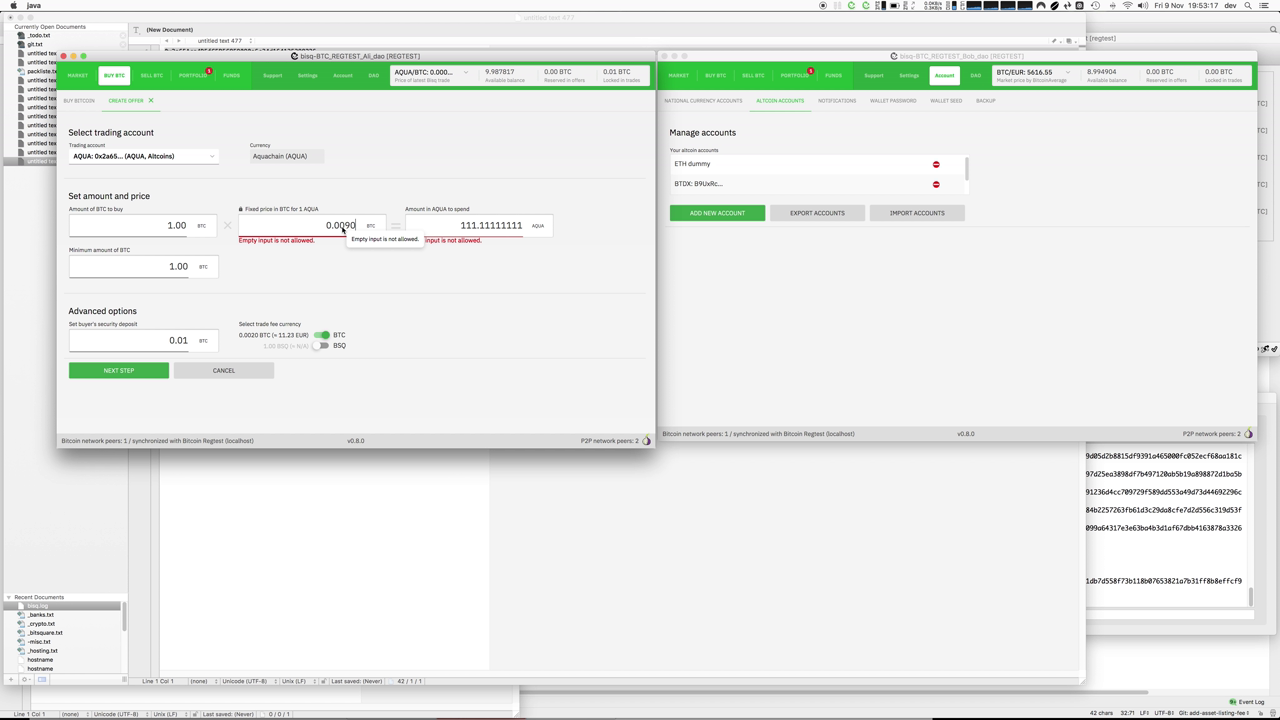
{"action": "left_click", "coordinate": [364, 268]}
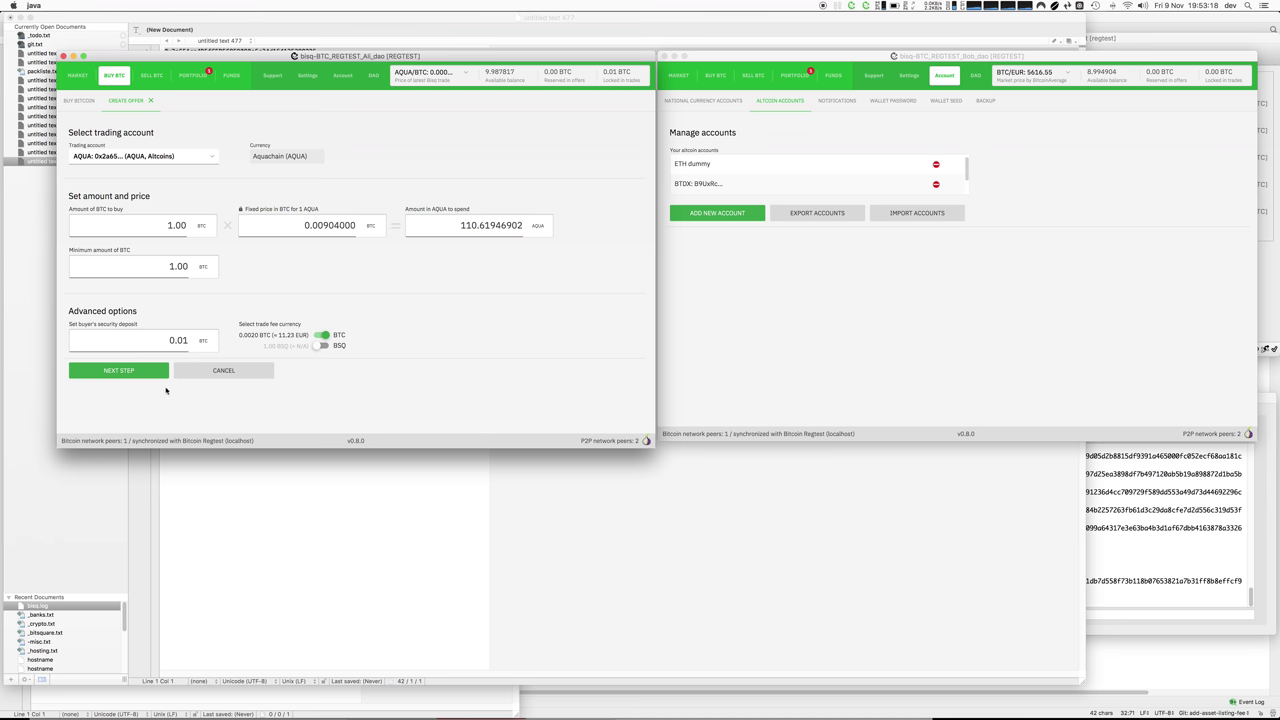
{"action": "left_click", "coordinate": [150, 370]}
{"action": "left_click", "coordinate": [195, 397]}
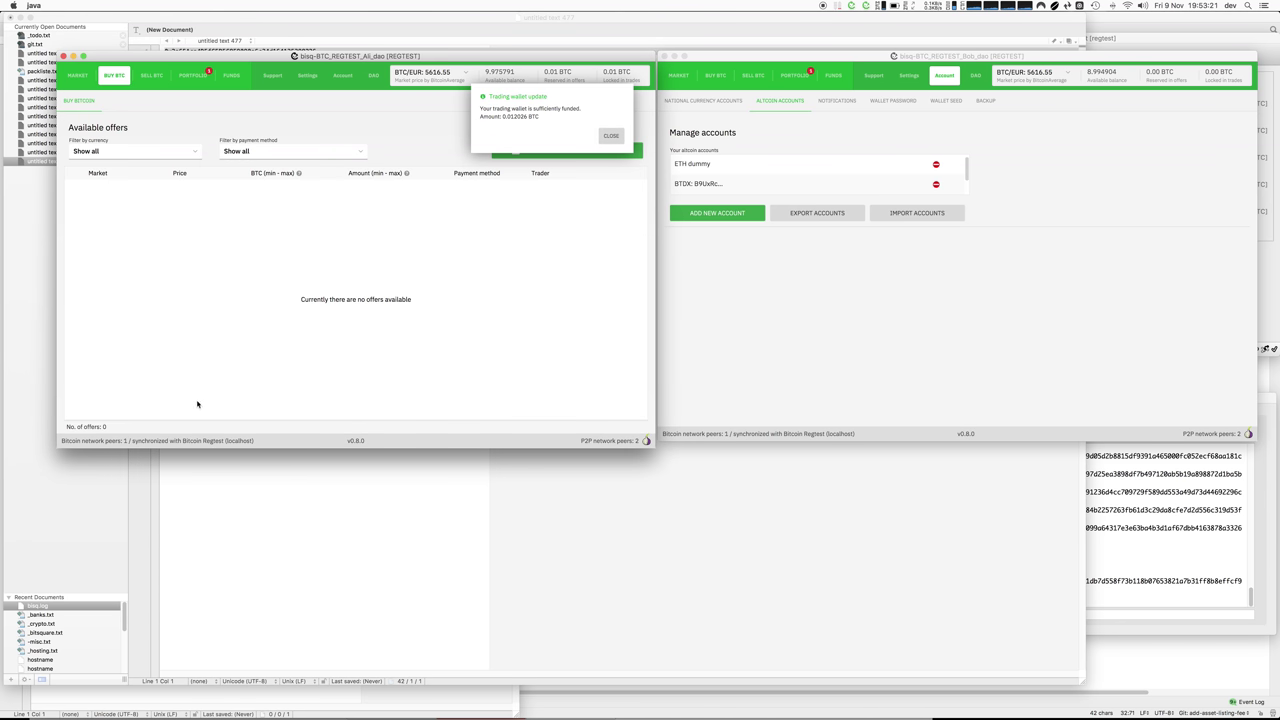
As the second trader, take the AQUA/BTC offer and fund it from the Bisq wallet.
{"action": "left_click", "coordinate": [824, 319]}
{"action": "left_click", "coordinate": [750, 76]}
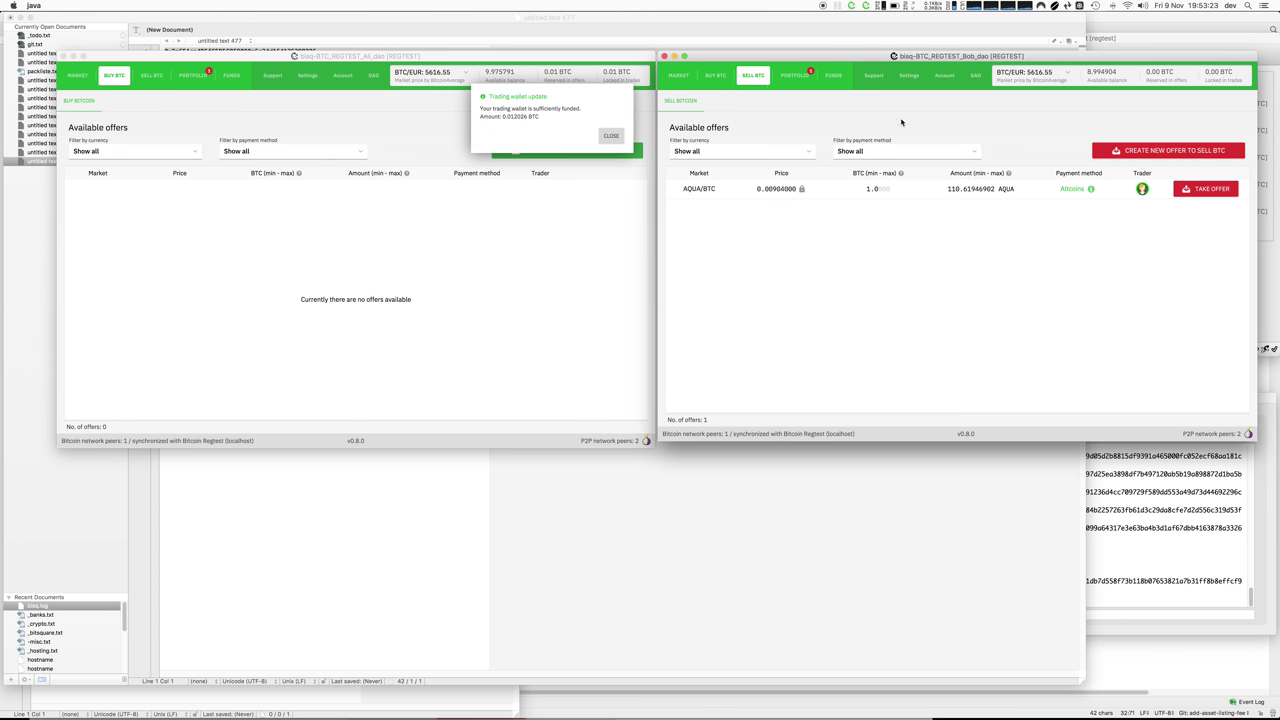
{"action": "left_click", "coordinate": [1195, 192]}
{"action": "left_click", "coordinate": [745, 365]}
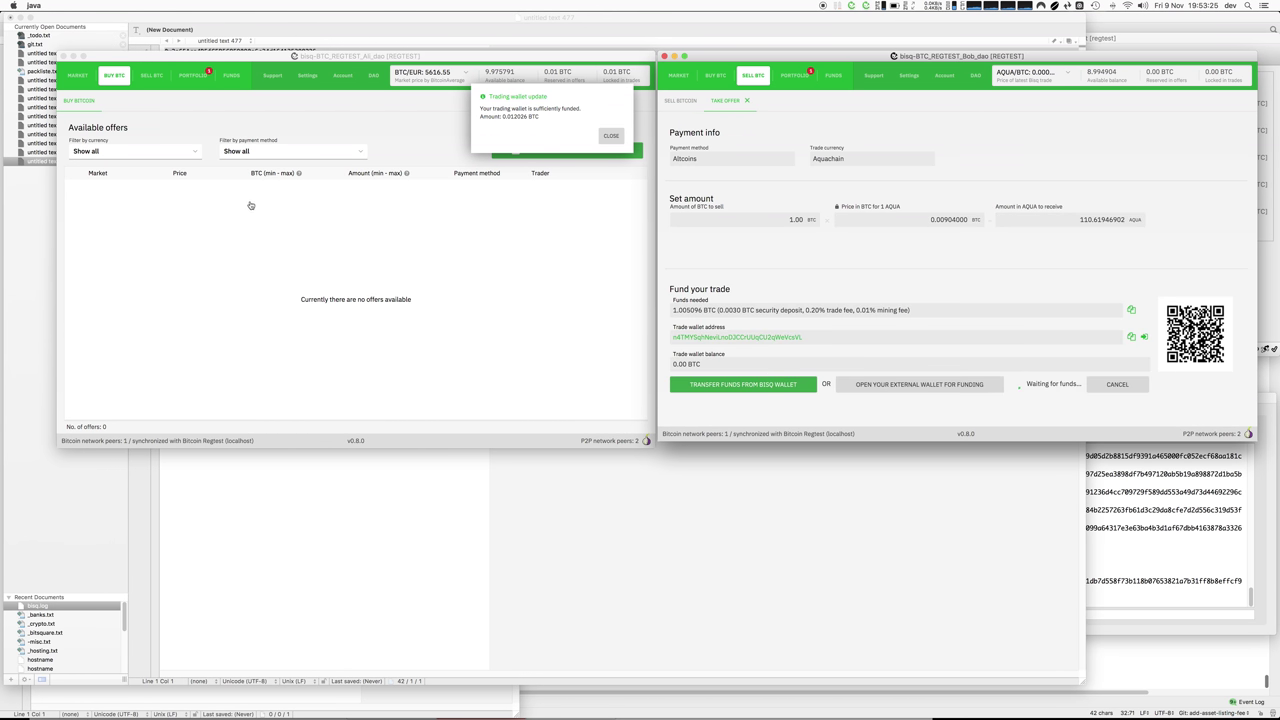
{"action": "left_click", "coordinate": [373, 76]}
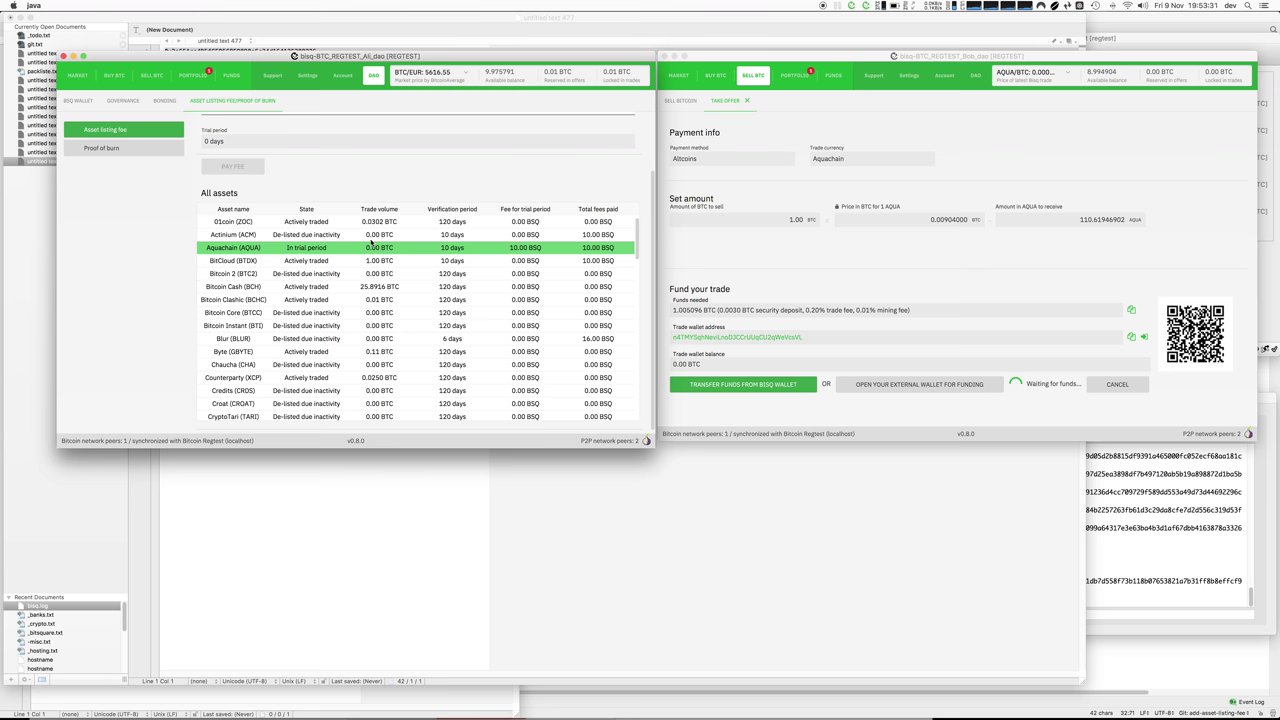
{"action": "left_click", "coordinate": [780, 385]}
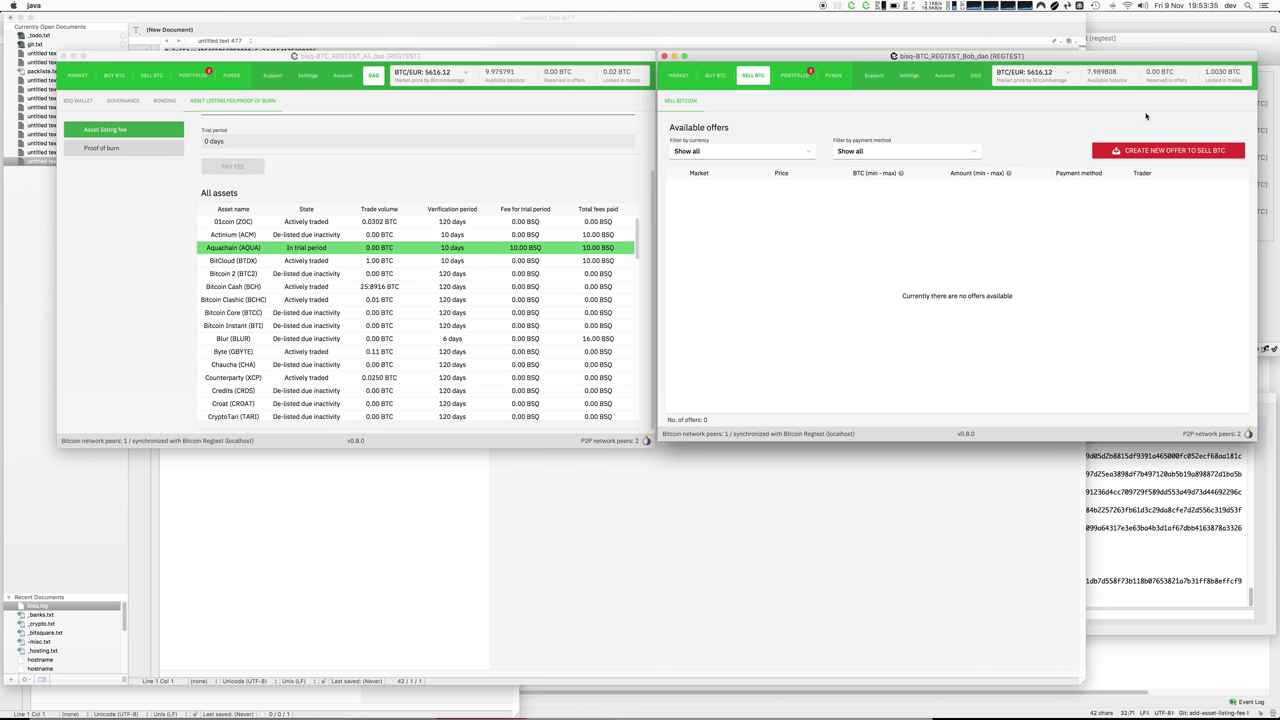
{"action": "left_click", "coordinate": [1148, 623]}
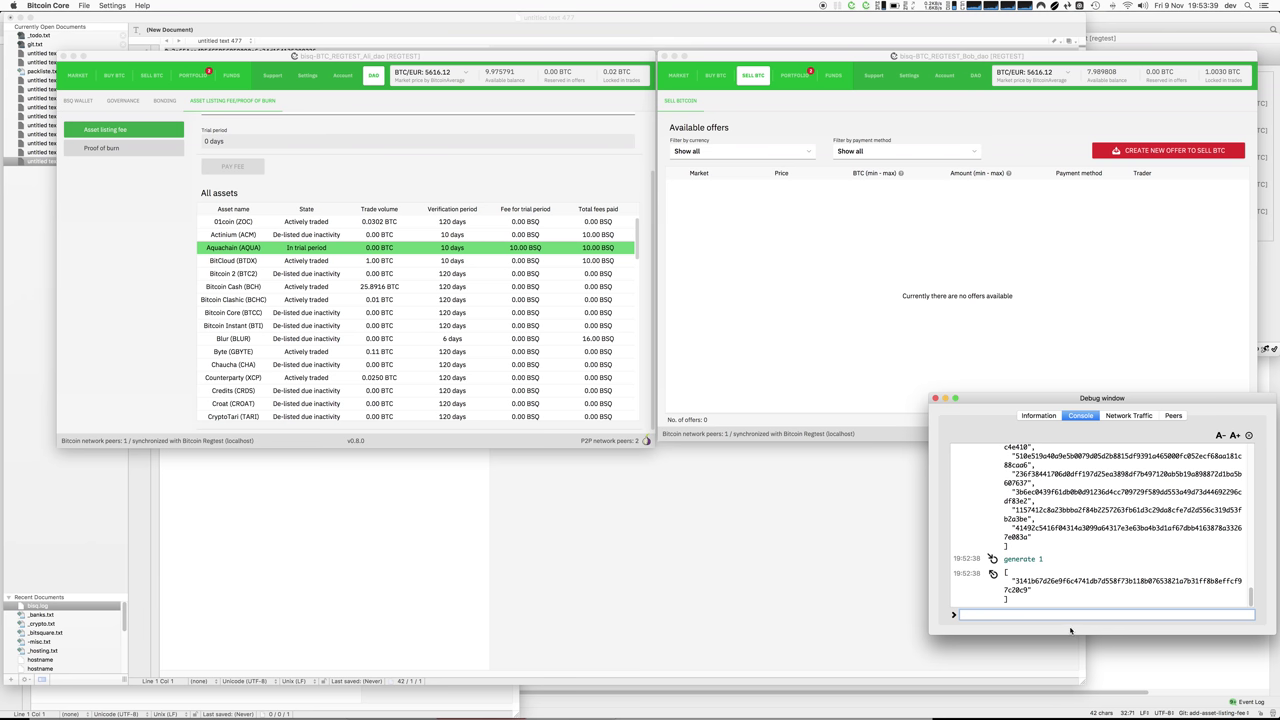
Rerun 'generate 1' to mine a confirming block and dismiss Bisq's trade notification.
{"action": "key", "text": "Up"}
{"action": "key", "text": "Return"}
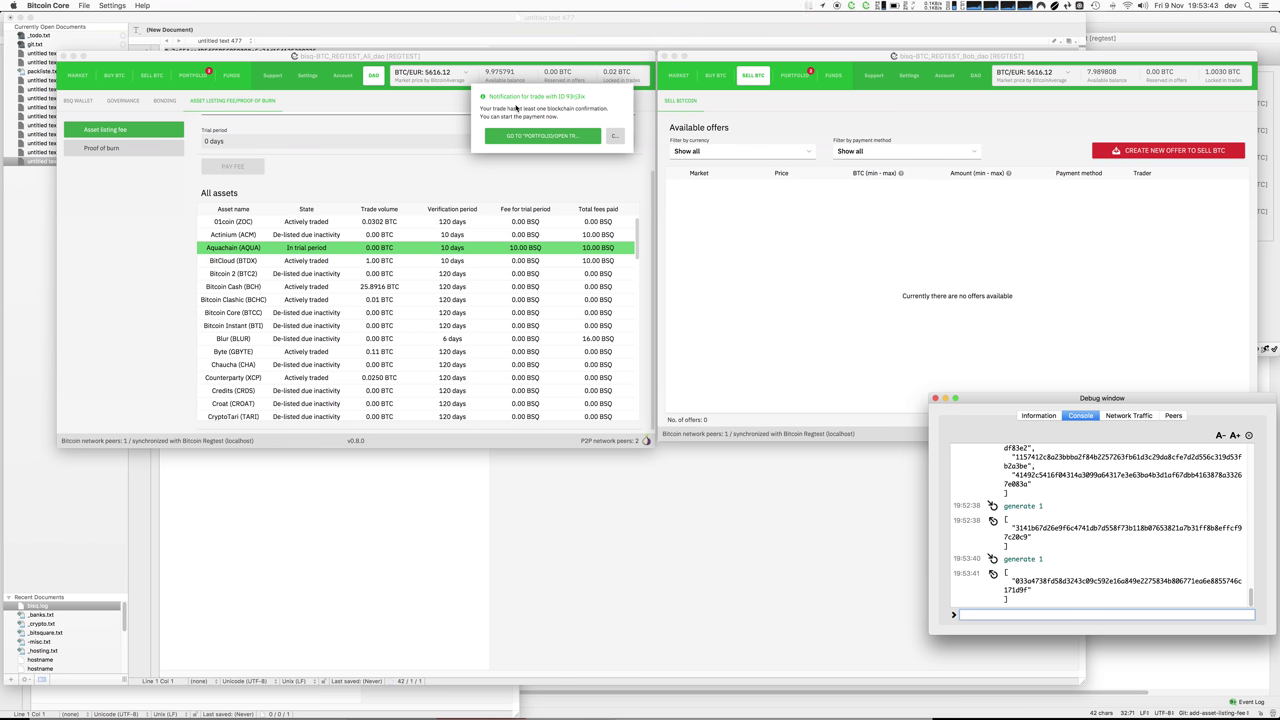
{"action": "left_click", "coordinate": [517, 110]}
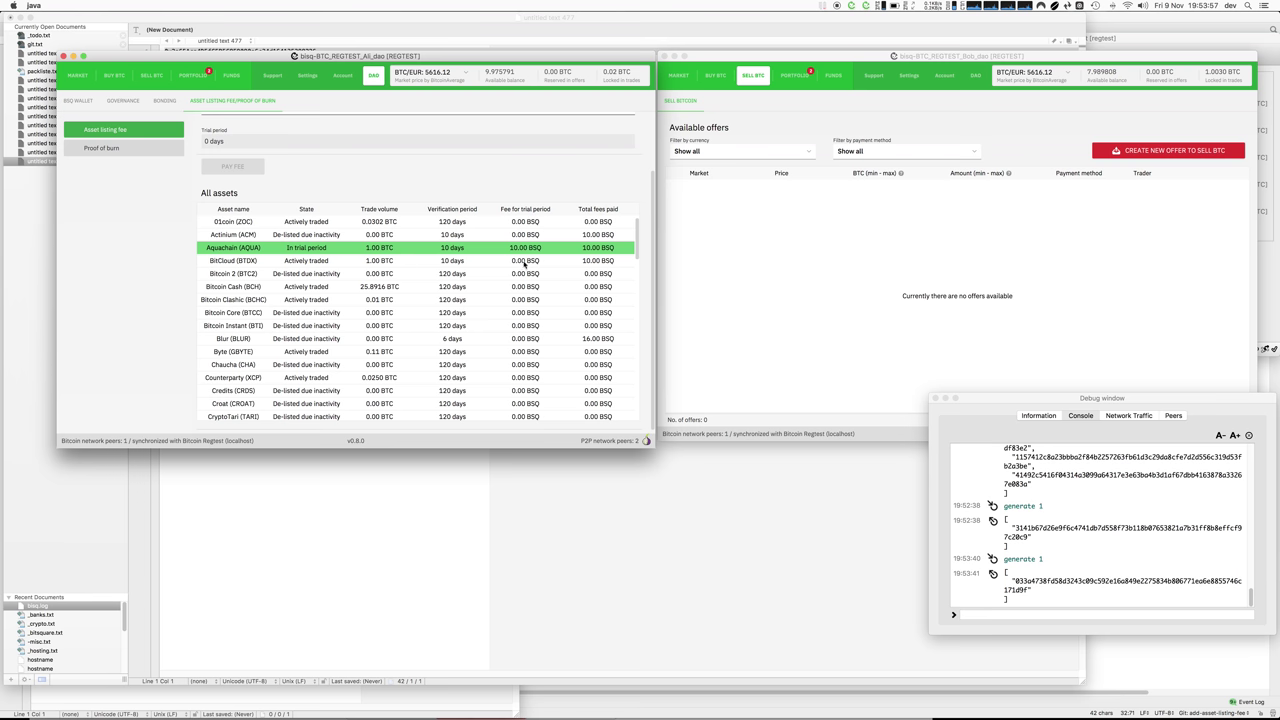
{"action": "left_click", "coordinate": [988, 613]}
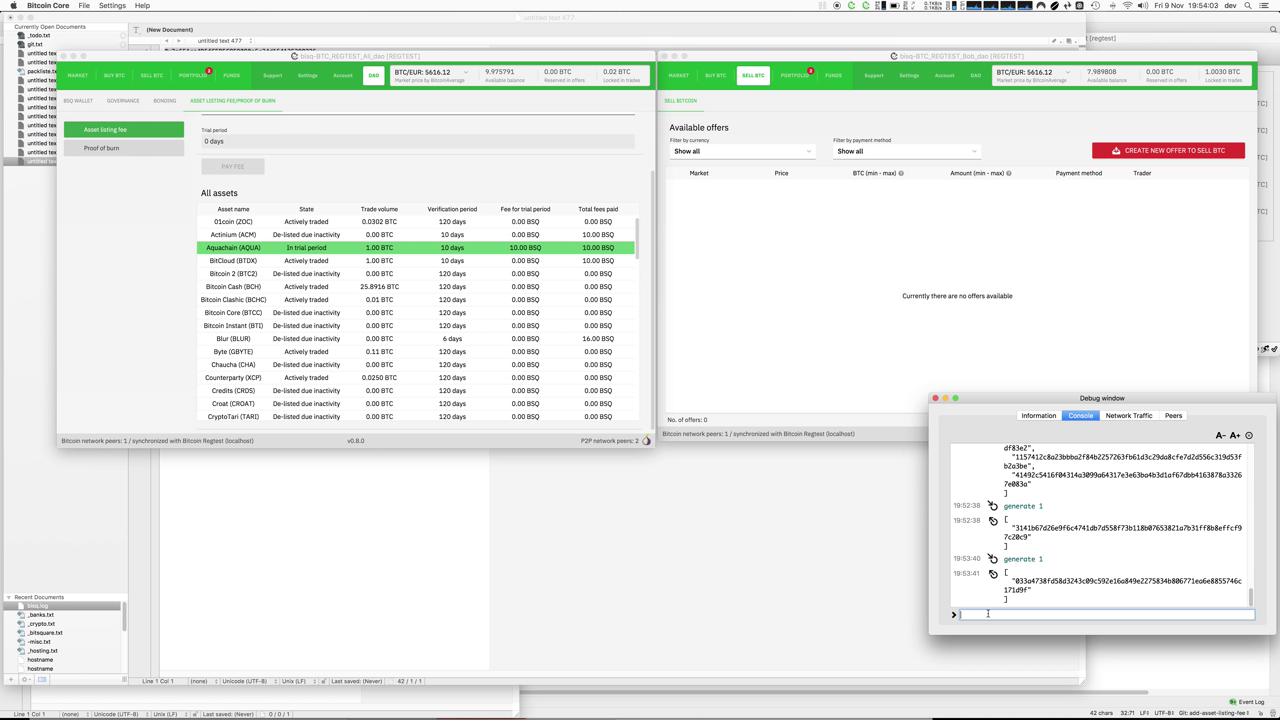
Rerun 'generate 1' nine times until Aquachain shows Actively traded with 1.00 BTC volume.
{"action": "key", "text": "Up"}
{"action": "key", "text": "Return"}
{"action": "key", "text": "Up"}
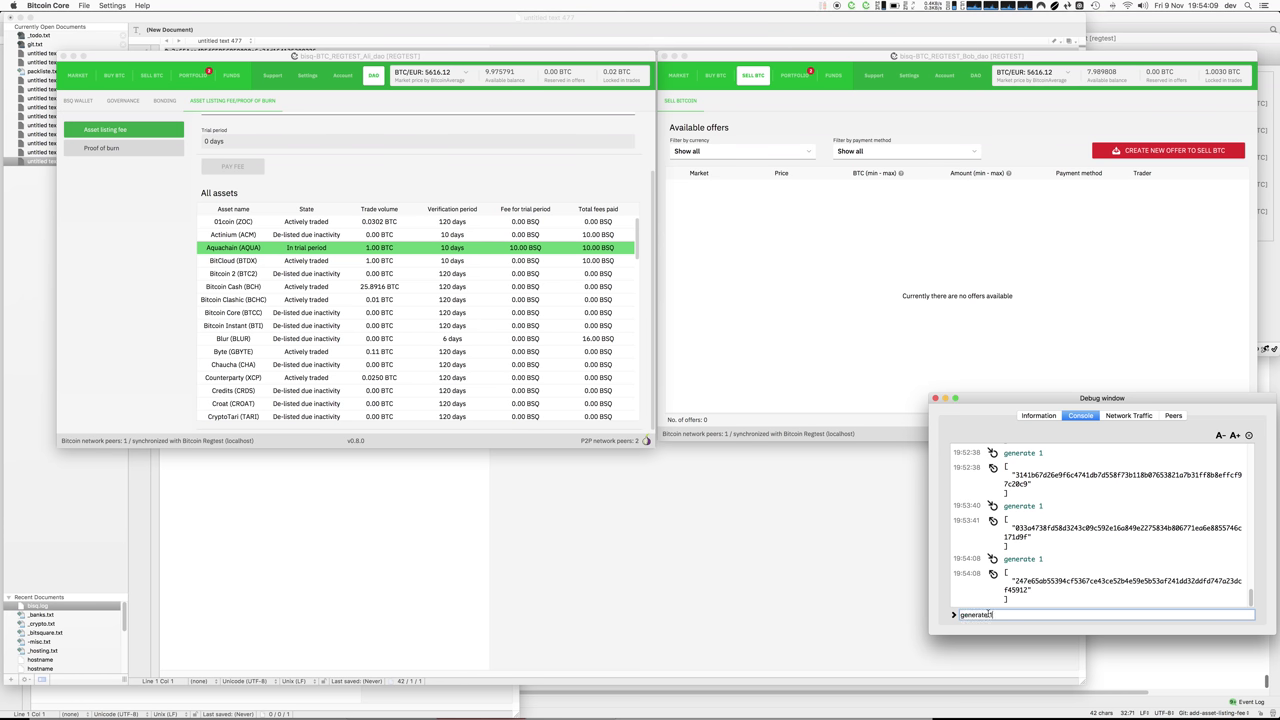
{"action": "key", "text": "Return"}
{"action": "key", "text": "Up"}
{"action": "key", "text": "Return"}
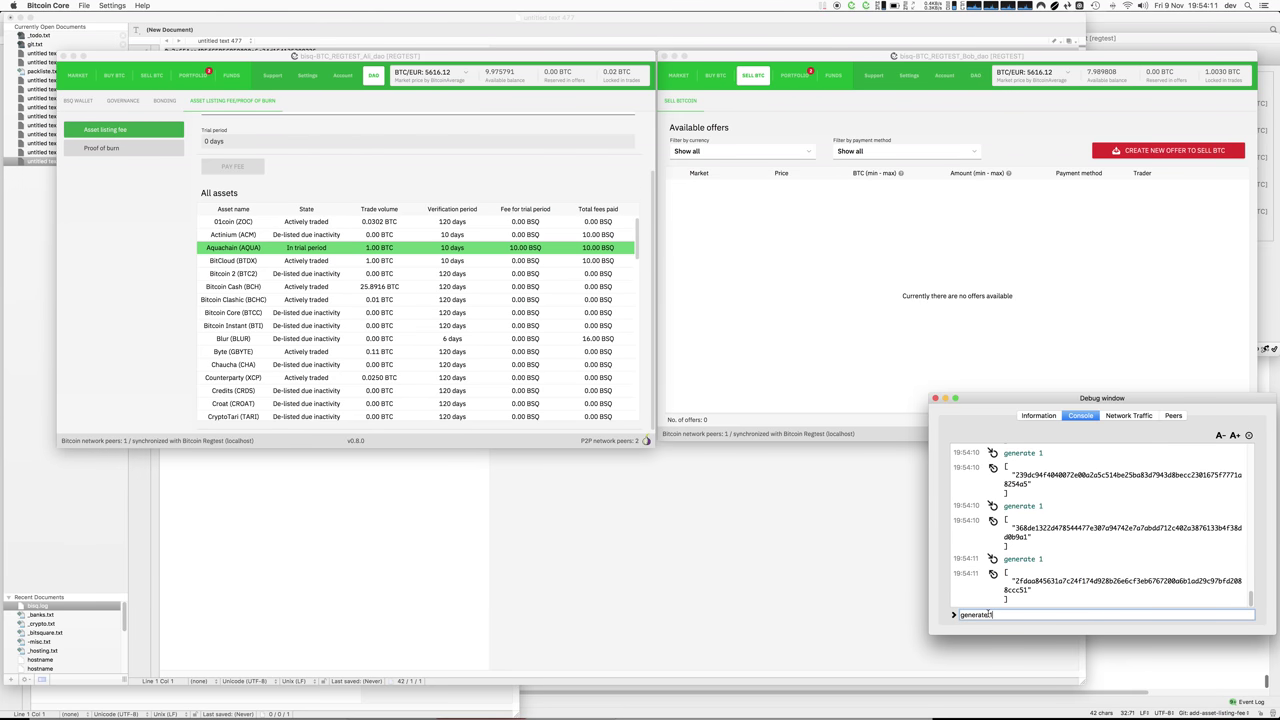
{"action": "key", "text": "Up"}
{"action": "key", "text": "Return"}
{"action": "key", "text": "Up"}
{"action": "key", "text": "Return"}
{"action": "key", "text": "Up"}
{"action": "key", "text": "Return"}
{"action": "key", "text": "Up"}
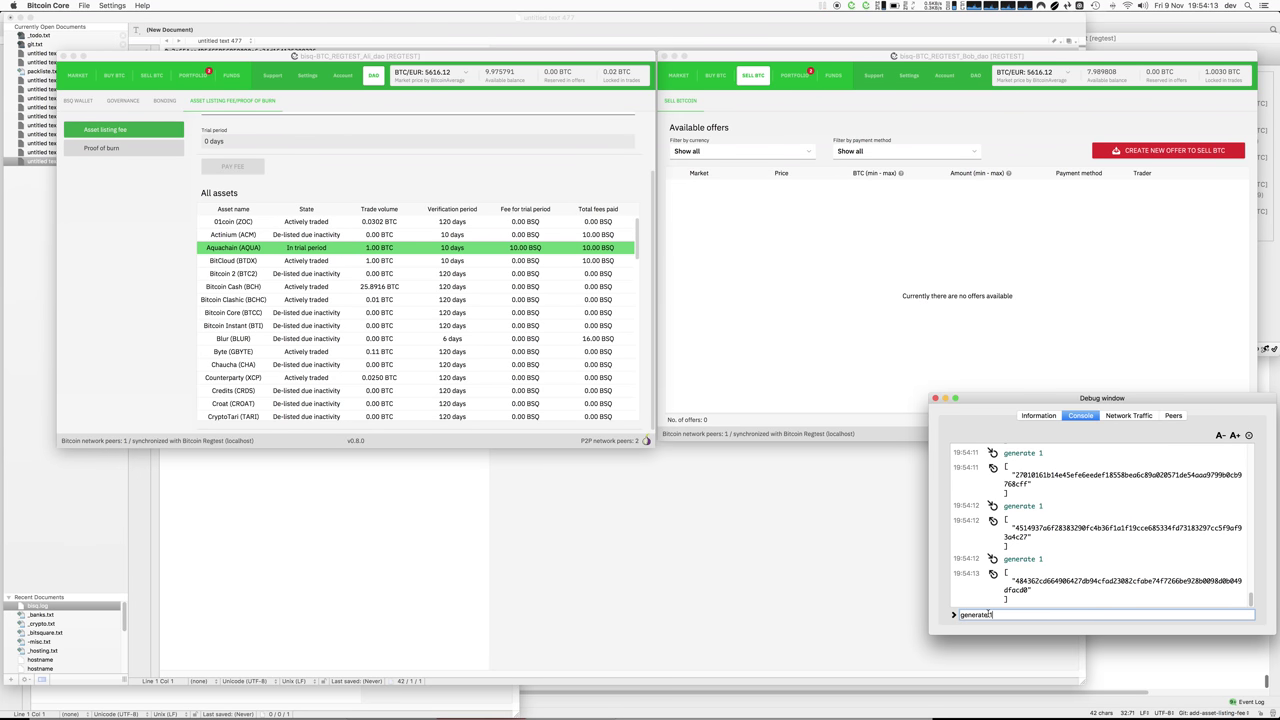
{"action": "key", "text": "Return"}
{"action": "key", "text": "Up"}
{"action": "key", "text": "Return"}
{"action": "key", "text": "Up"}
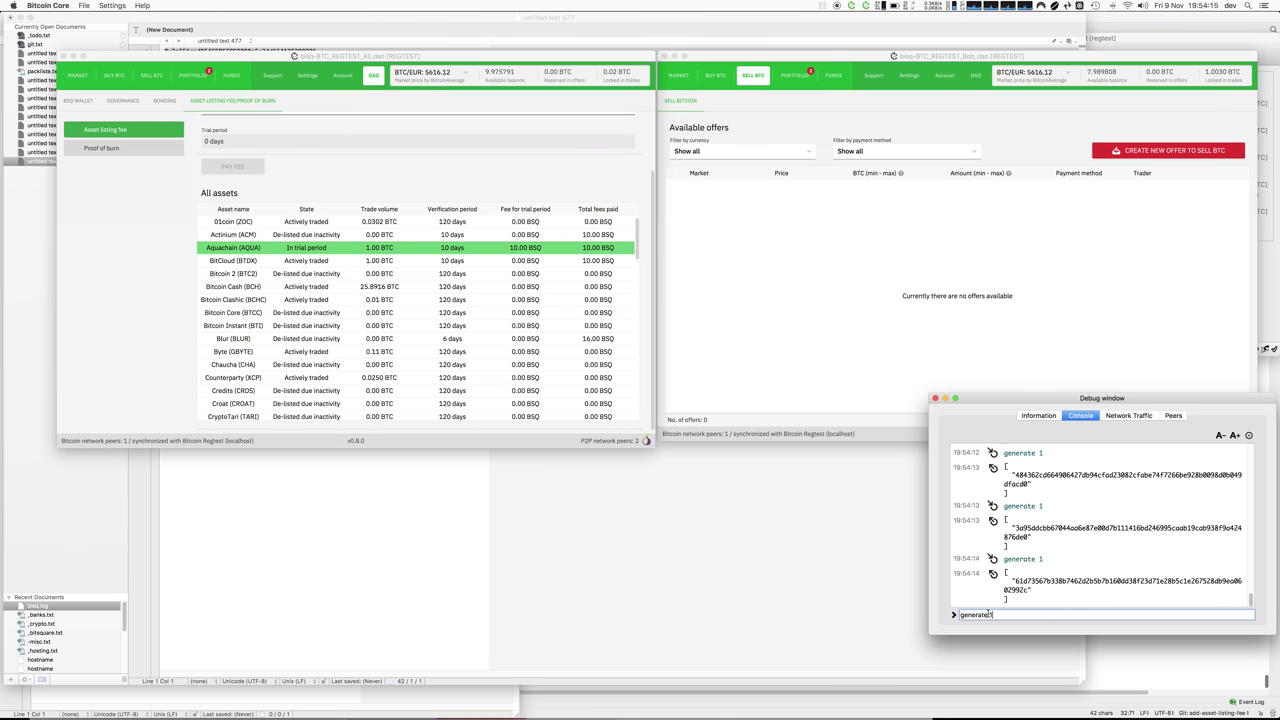
{"action": "key", "text": "Return"}
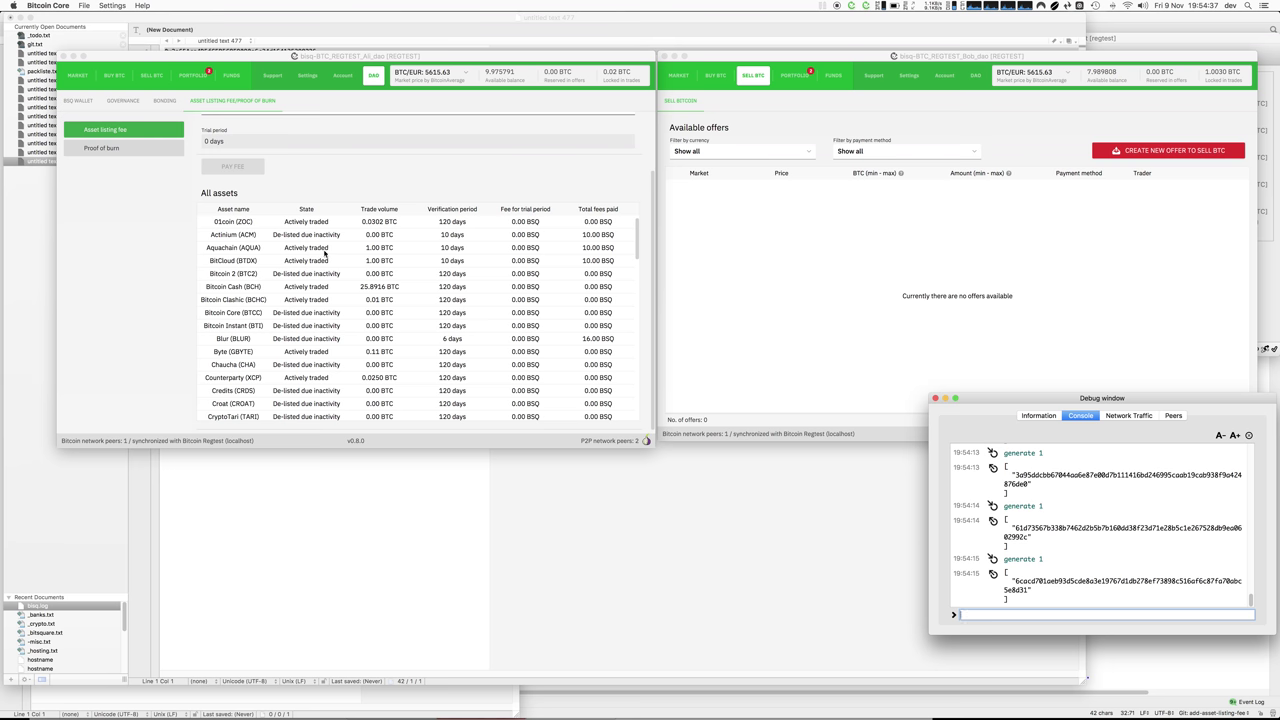
{"action": "scroll", "coordinate": [326, 260], "scroll_direction": "up", "scroll_amount": 1}
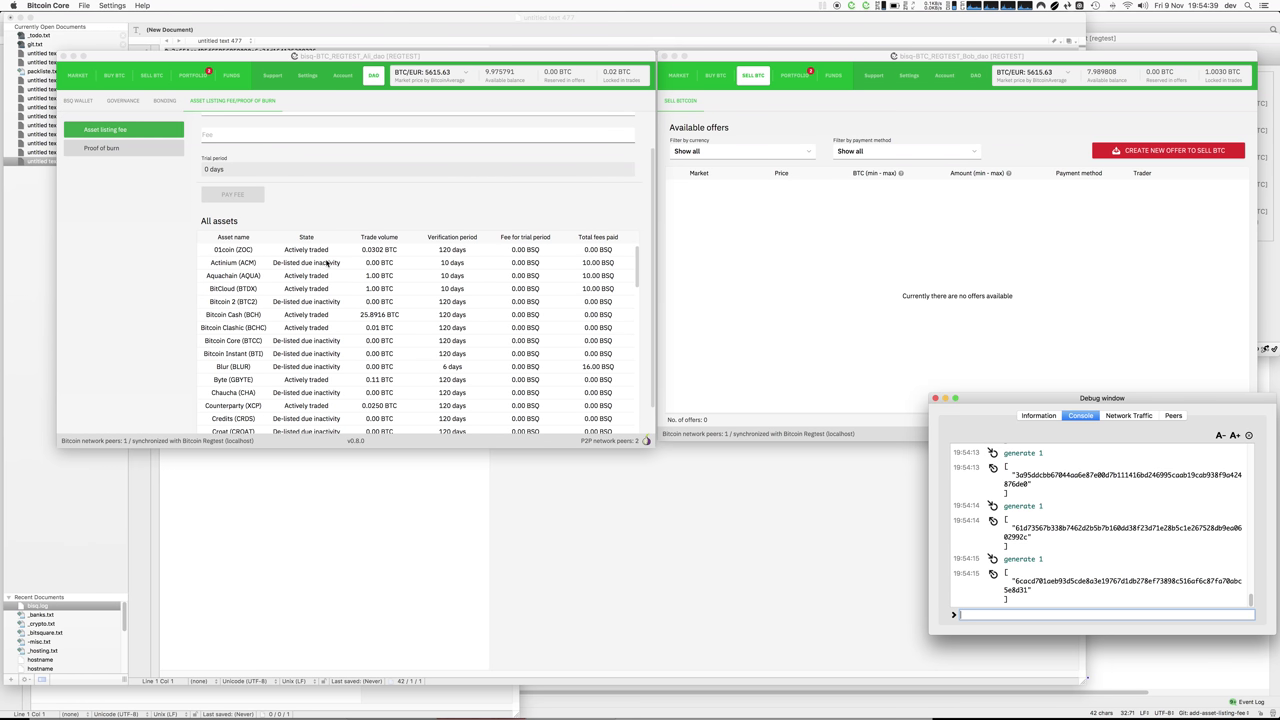
{"action": "scroll", "coordinate": [328, 260], "scroll_direction": "up", "scroll_amount": 1}
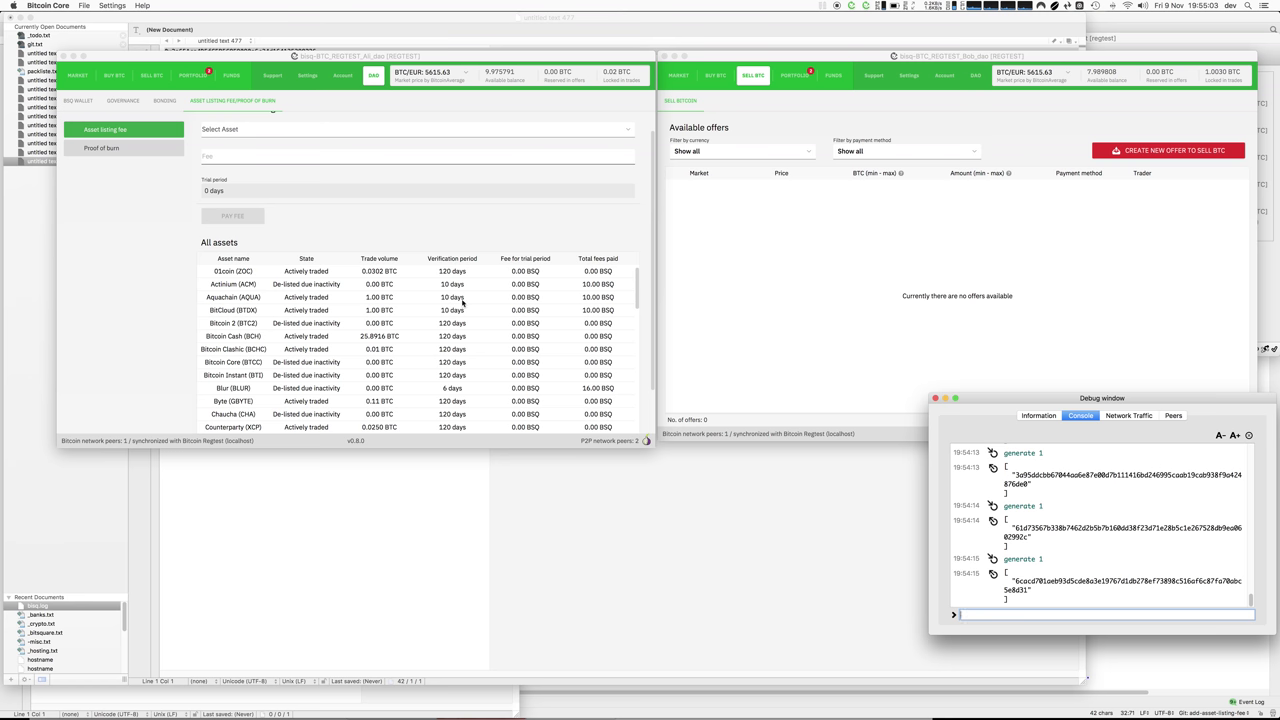
{"action": "left_click", "coordinate": [226, 154]}
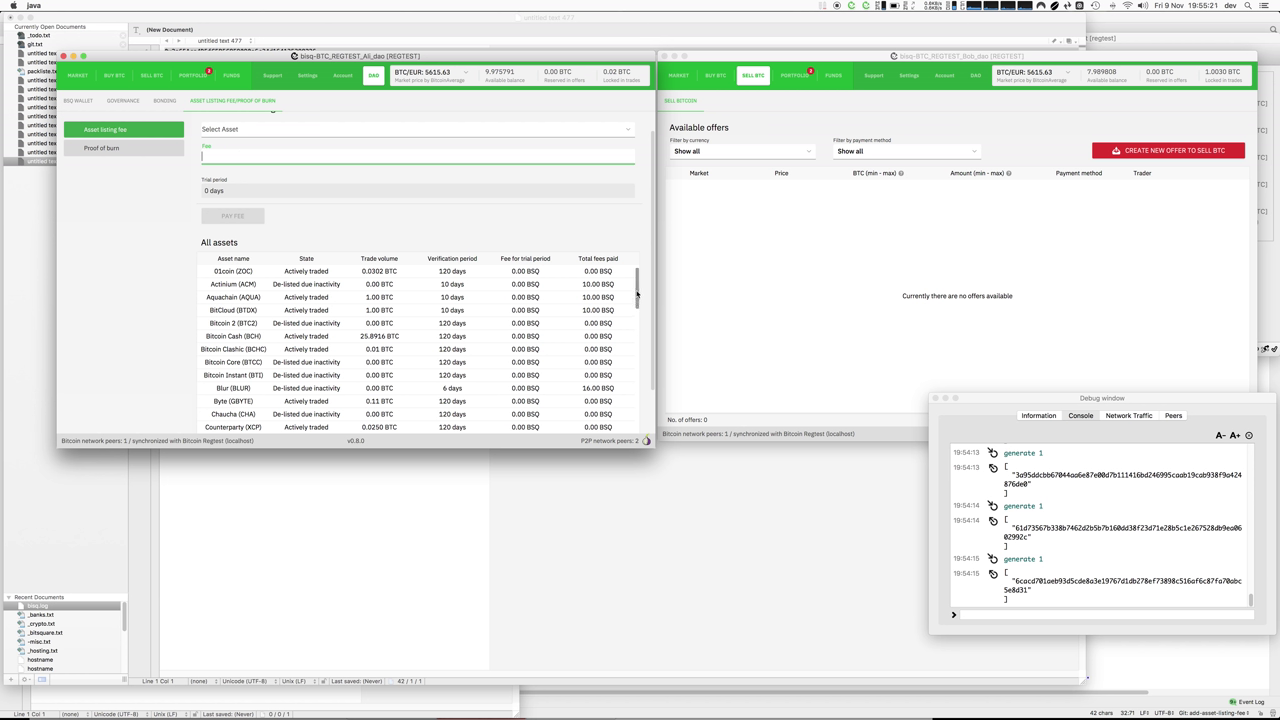
{"action": "left_click", "coordinate": [144, 289]}
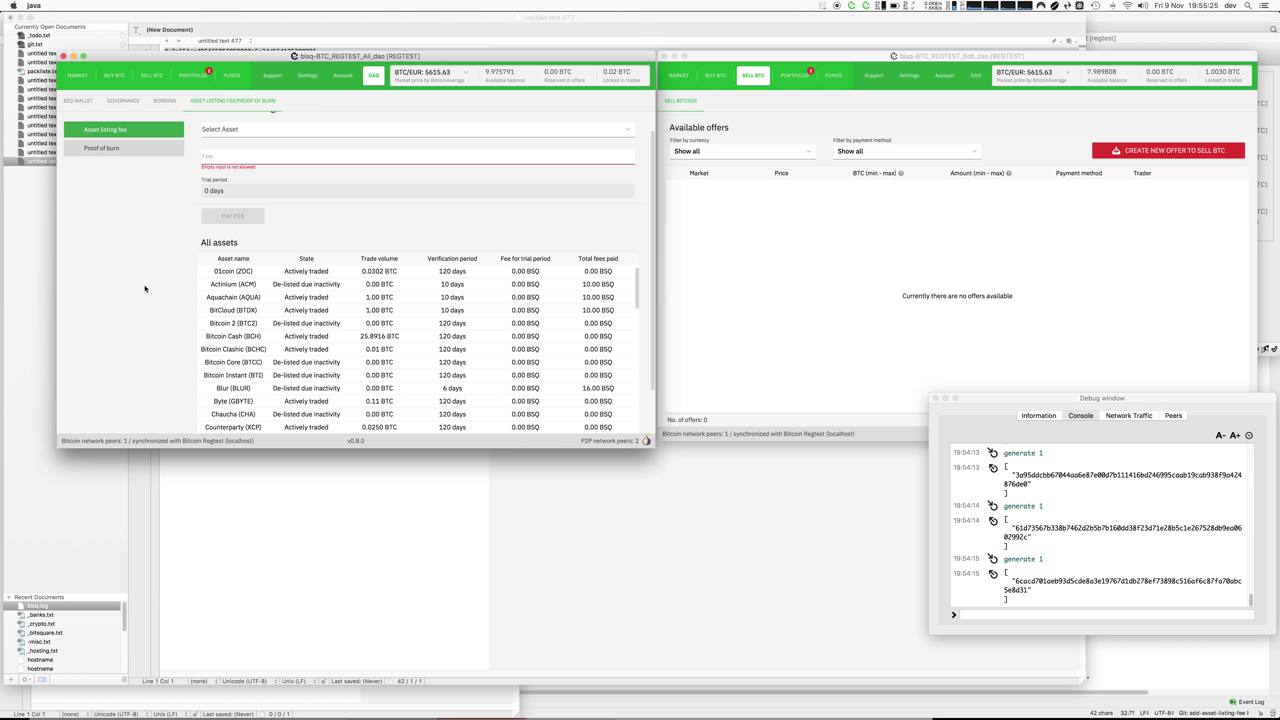